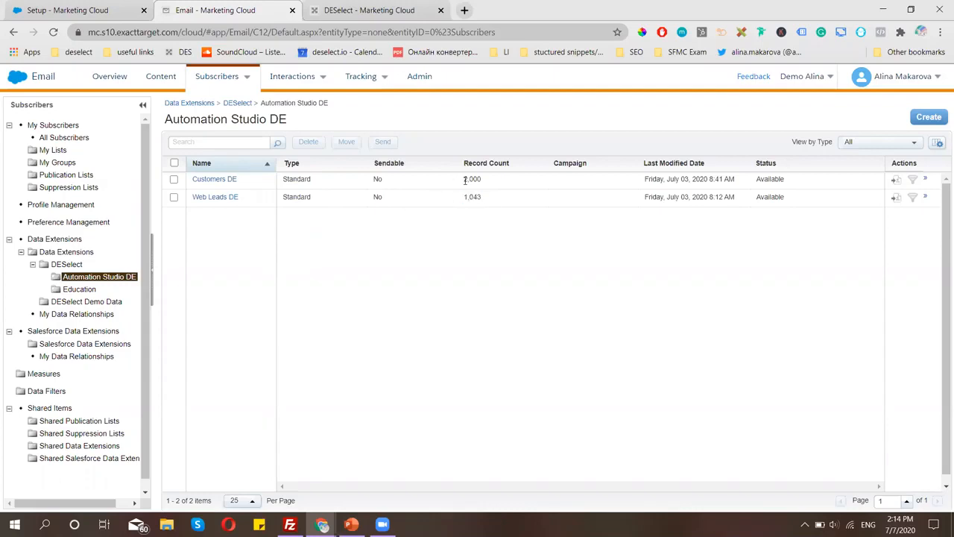
Return to the Marketing Cloud browser and launch DESelect from the AppExchange app switcher.
{"action": "left_click", "coordinate": [439, 235]}
{"action": "key", "text": "alt+Tab"}
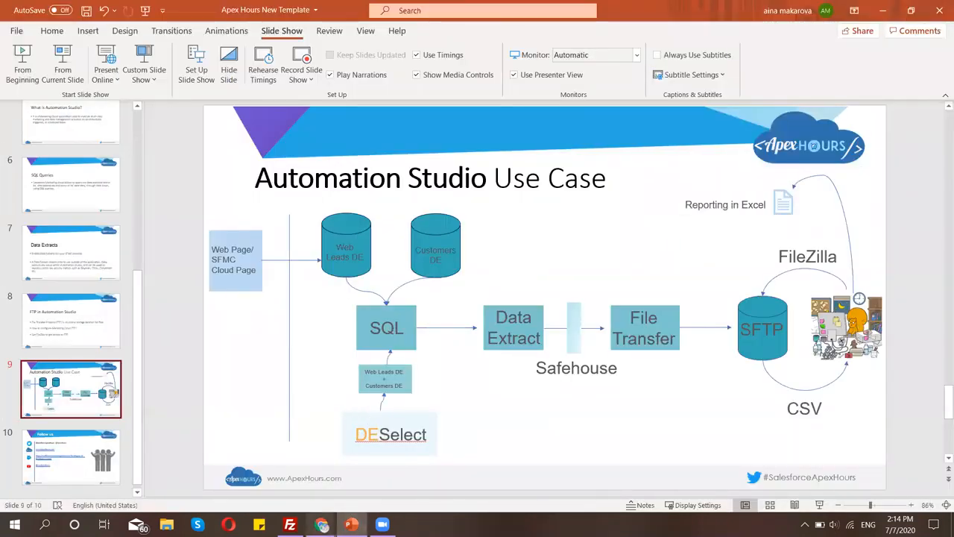
{"action": "mouse_move", "coordinate": [322, 524]}
{"action": "left_click", "coordinate": [289, 476]}
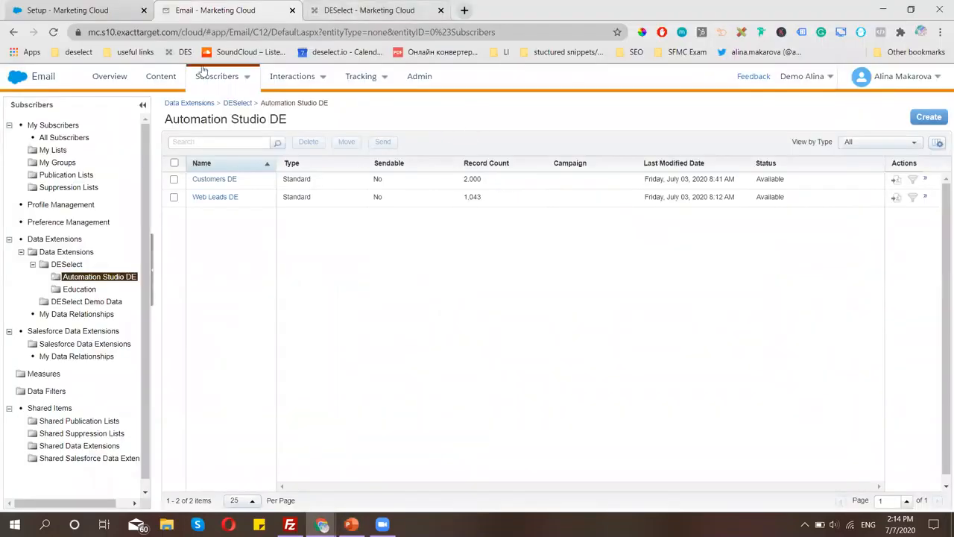
{"action": "mouse_move", "coordinate": [14, 82]}
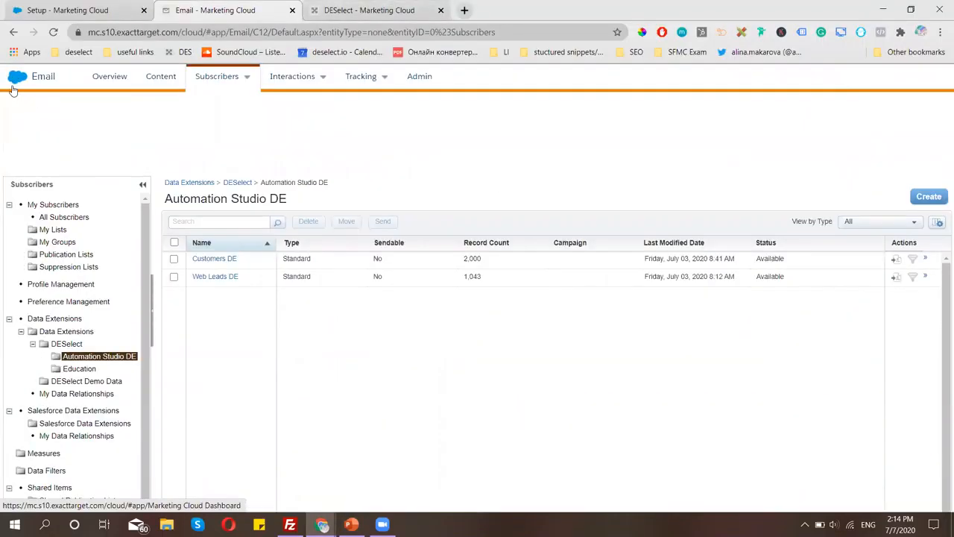
{"action": "mouse_move", "coordinate": [618, 138]}
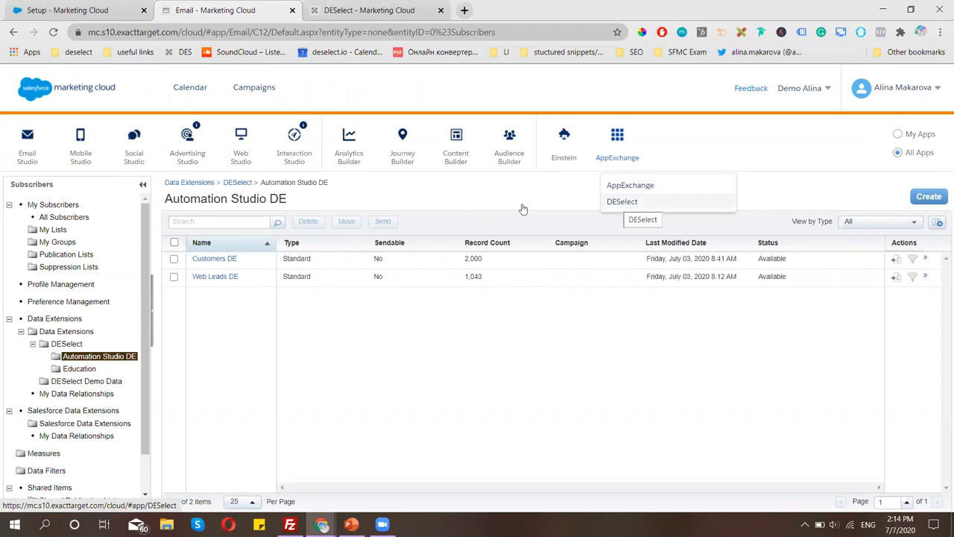
{"action": "left_click", "coordinate": [619, 204]}
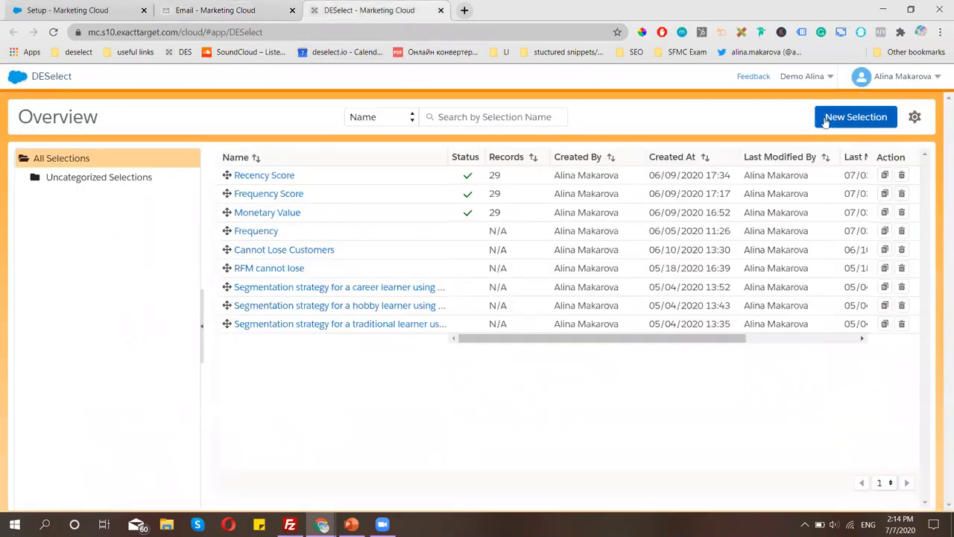
Start a new DESelect selection named Recurring_Customers.
{"action": "left_click", "coordinate": [856, 117]}
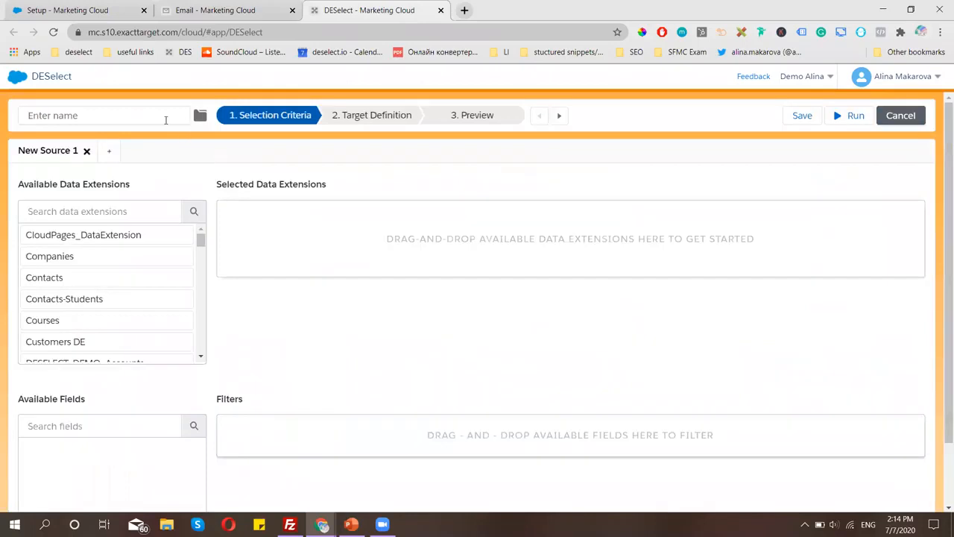
{"action": "left_click", "coordinate": [166, 117]}
{"action": "type", "text": "Recurring"}
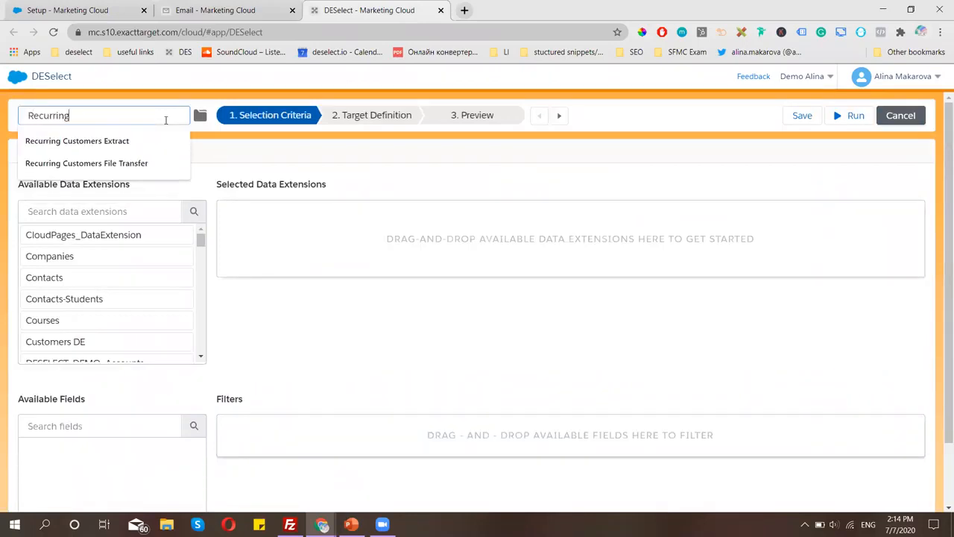
{"action": "type", "text": "_Custo"}
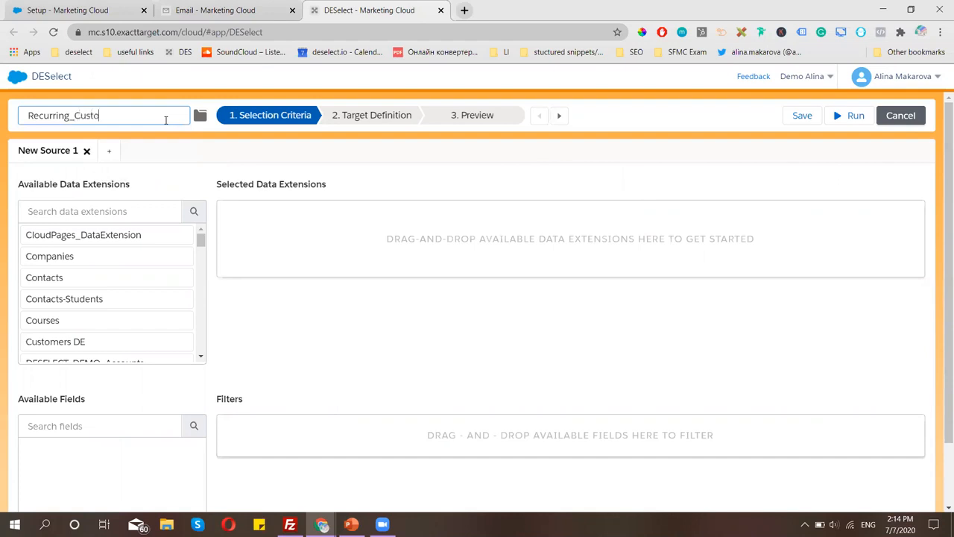
{"action": "type", "text": "mers"}
{"action": "key", "text": "ctrl+a"}
{"action": "key", "text": "ctrl+c"}
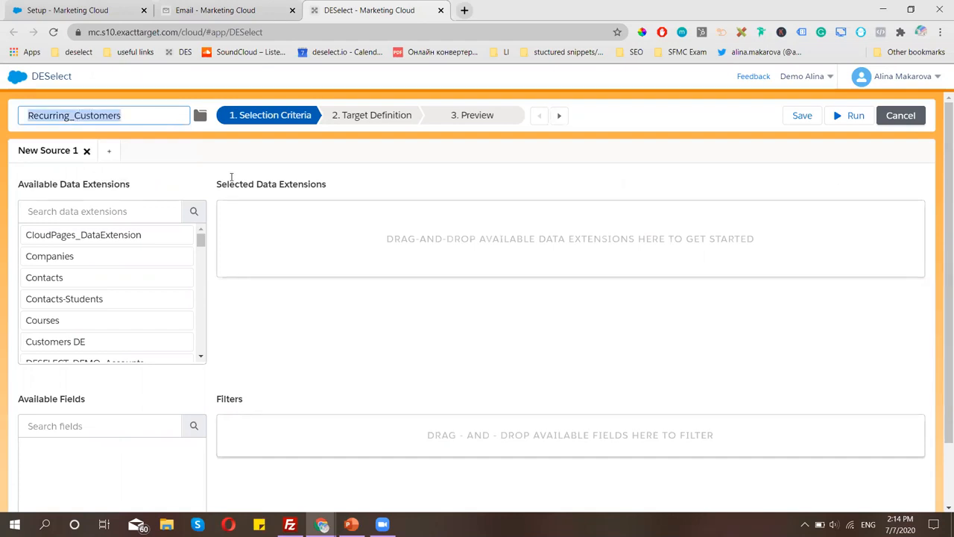
{"action": "left_click", "coordinate": [219, 187]}
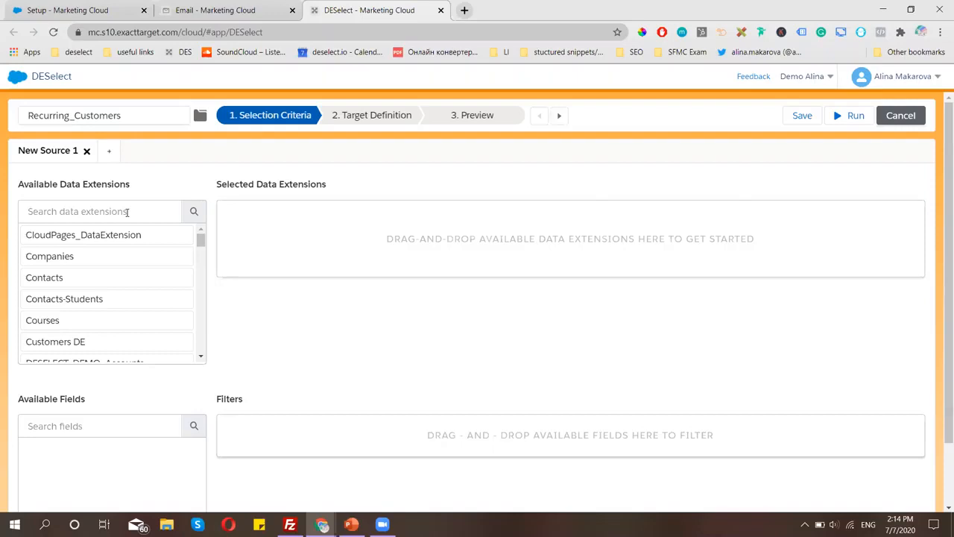
{"action": "left_click", "coordinate": [242, 9]}
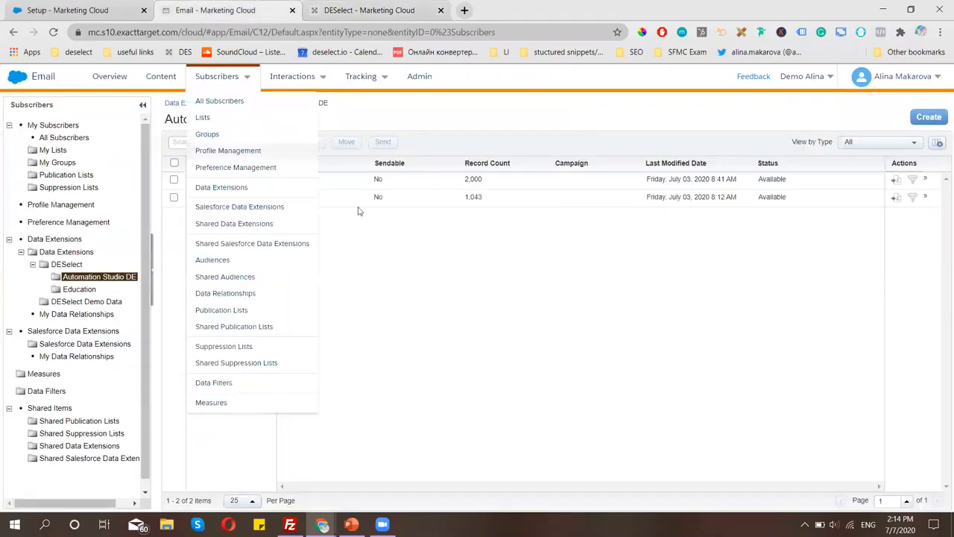
{"action": "left_click", "coordinate": [362, 11]}
Search 'cu' and add Customers DE to the selected data extensions without an alias.
{"action": "left_click", "coordinate": [150, 211]}
{"action": "type", "text": "cu"}
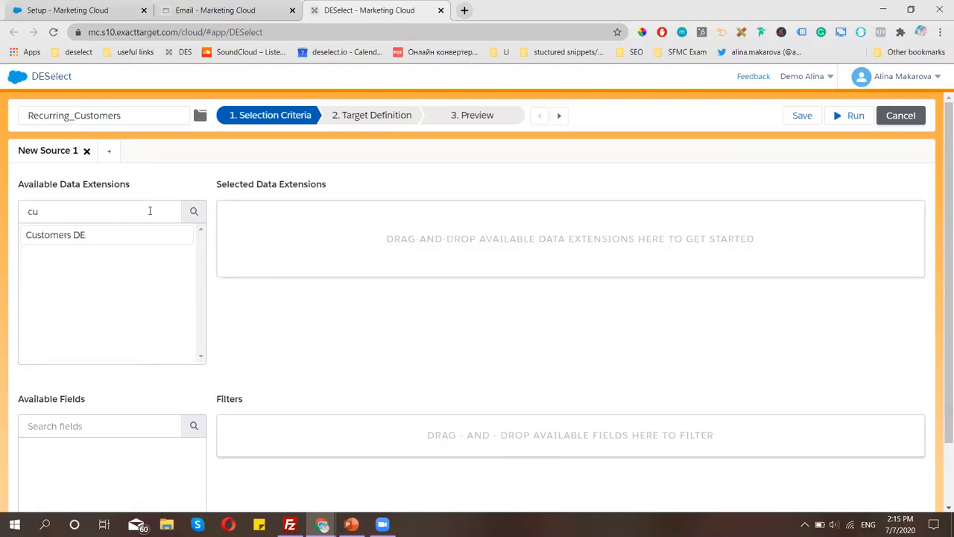
{"action": "left_click_drag", "start_coordinate": [142, 239], "coordinate": [522, 228]}
{"action": "left_click", "coordinate": [577, 364]}
{"action": "double_click", "coordinate": [57, 213]}
{"action": "key", "text": "BackSpace"}
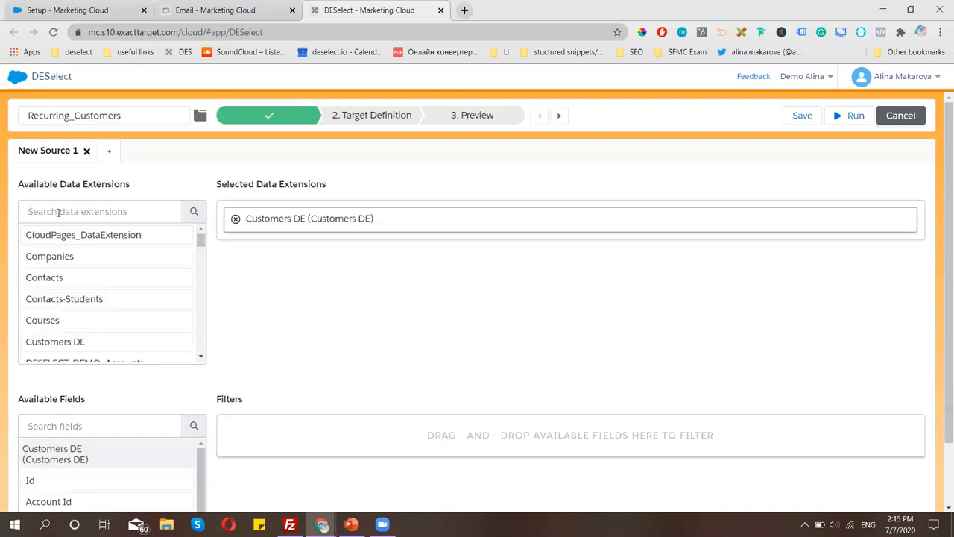
Add Web Leads DE and save the relationship 'Customers DE WITH MATCHING Web Leads DE'.
{"action": "type", "text": "web"}
{"action": "left_click_drag", "start_coordinate": [71, 235], "coordinate": [430, 222]}
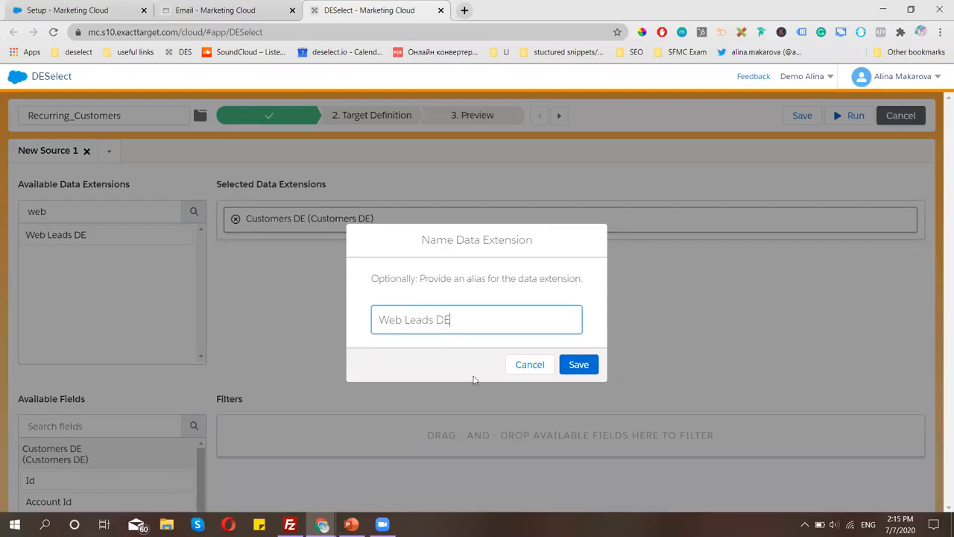
{"action": "left_click", "coordinate": [577, 370]}
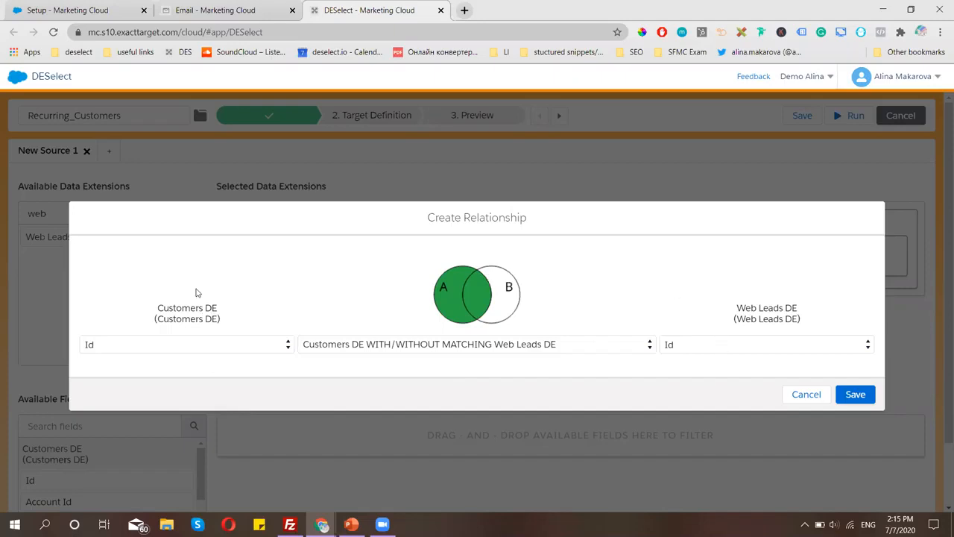
{"action": "left_click", "coordinate": [456, 349]}
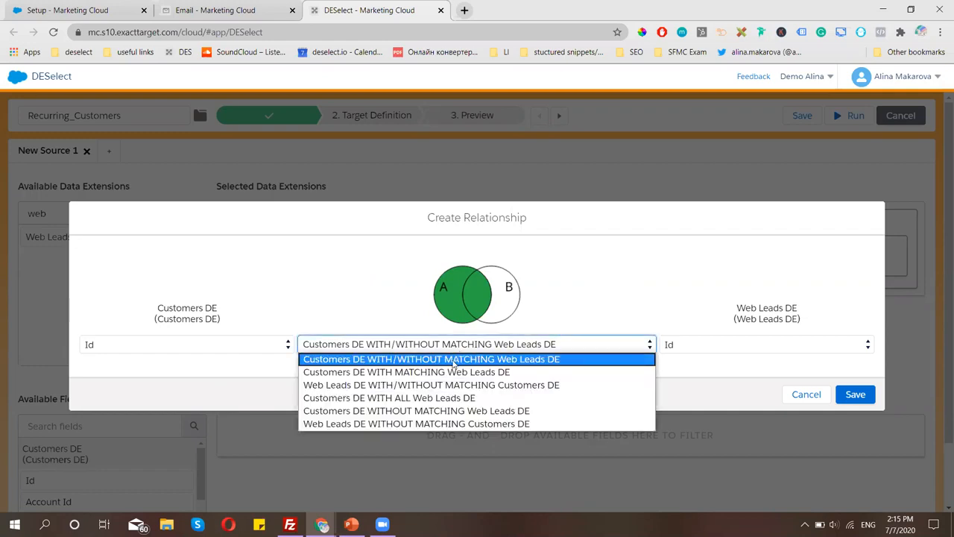
{"action": "left_click", "coordinate": [453, 372]}
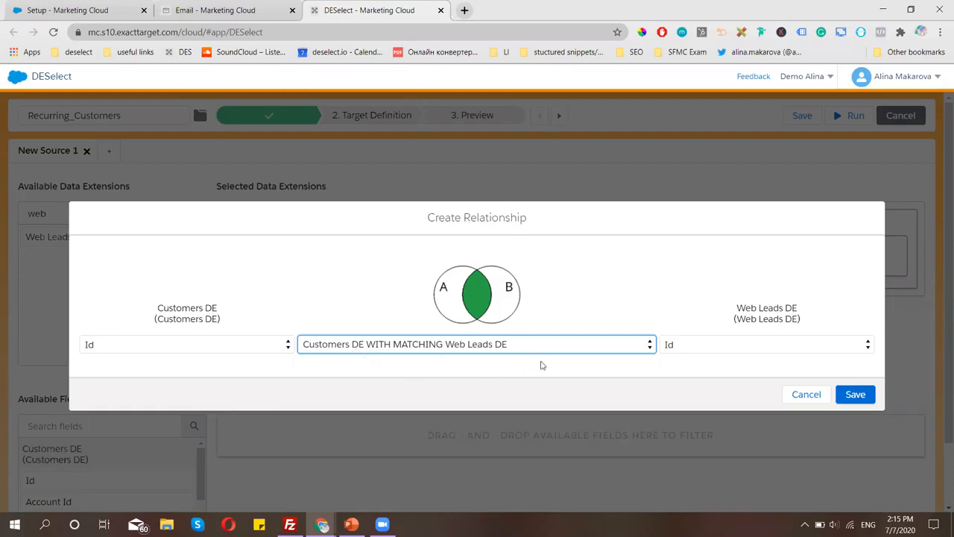
{"action": "left_click", "coordinate": [852, 393]}
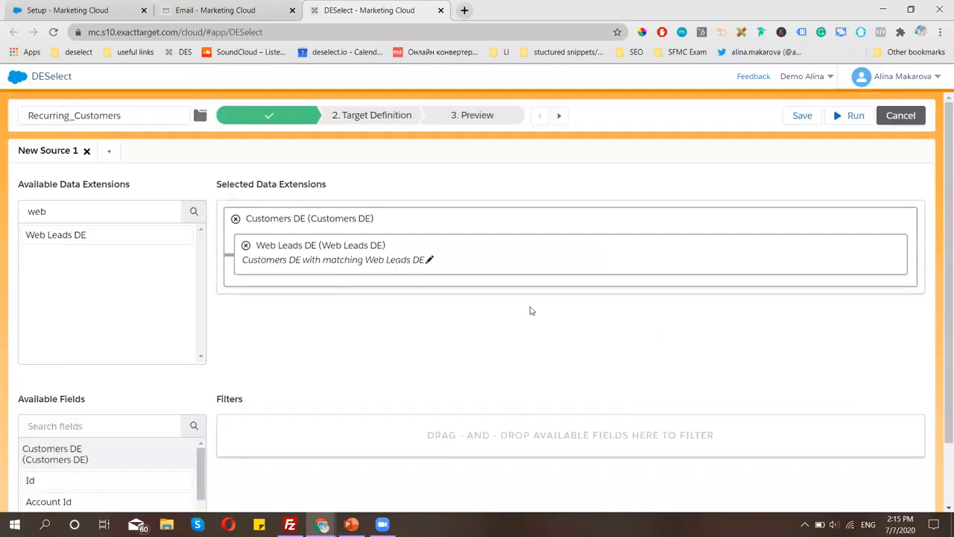
In Target Definition, create a new target data extension named Recurring_Customers.
{"action": "left_click", "coordinate": [374, 117]}
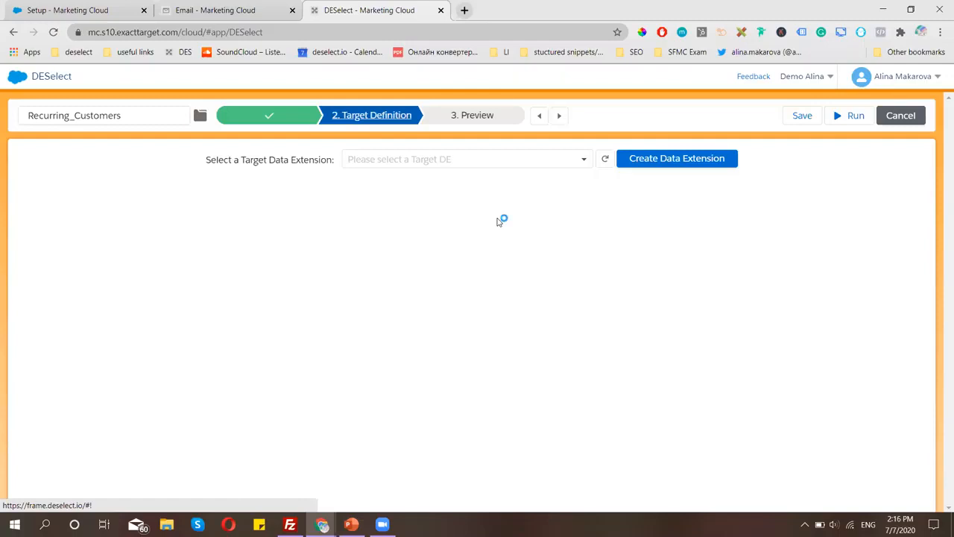
{"action": "left_click", "coordinate": [704, 159]}
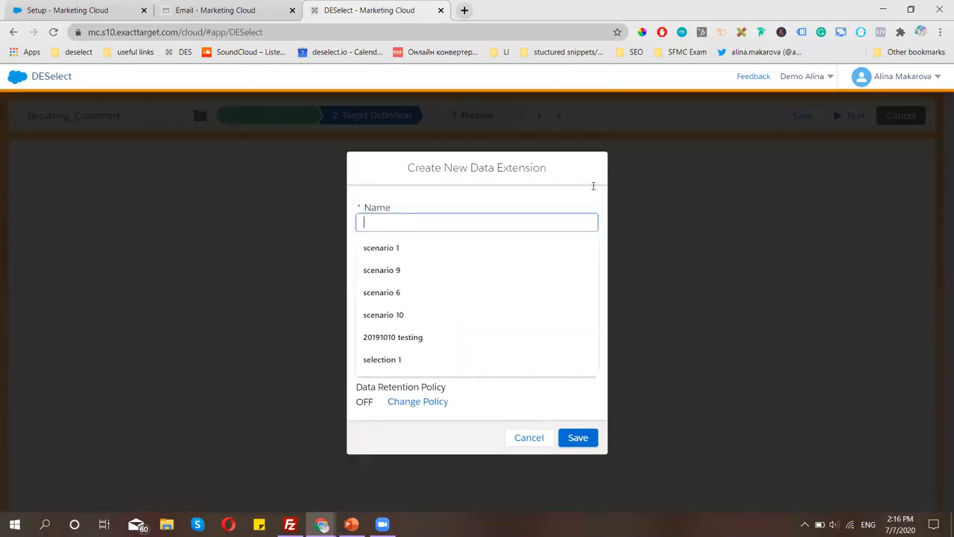
{"action": "key", "text": "ctrl+v"}
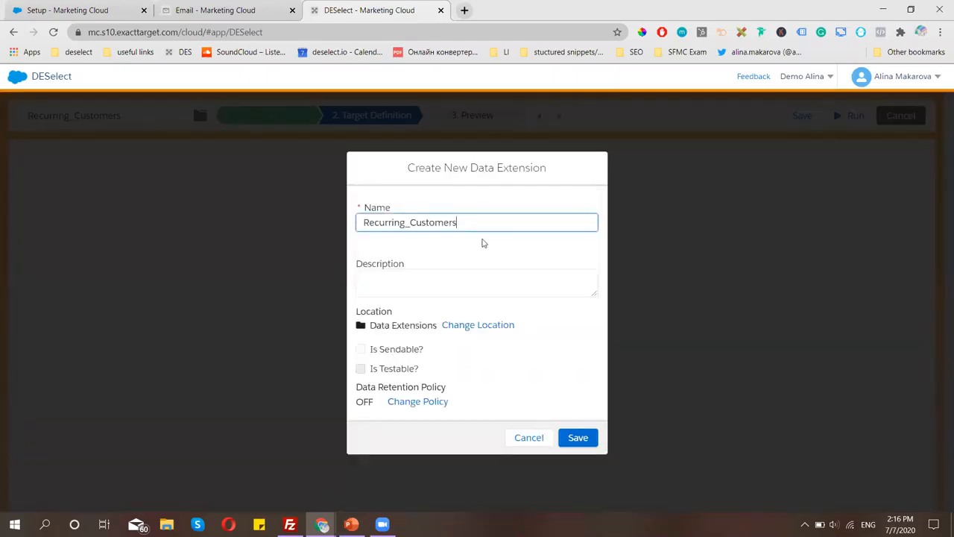
{"action": "left_click", "coordinate": [483, 243]}
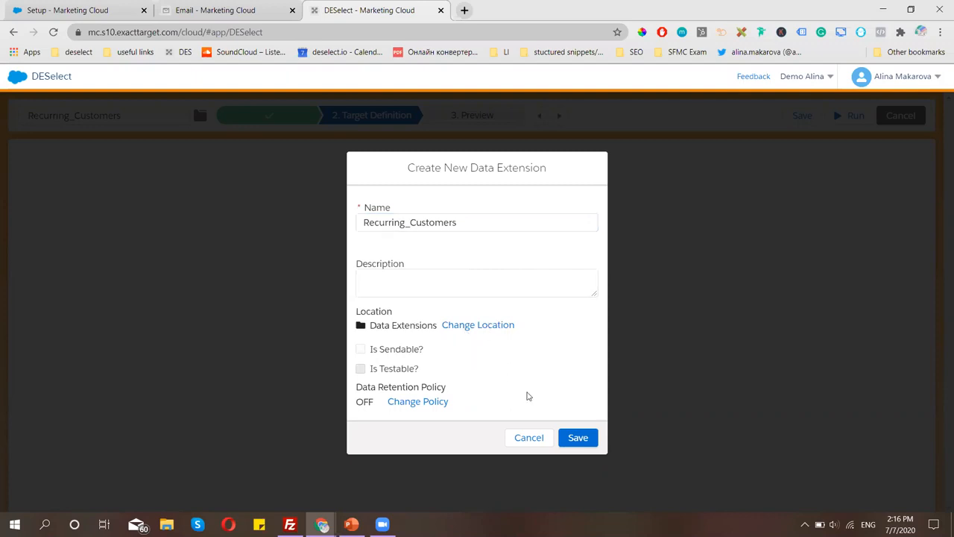
{"action": "left_click", "coordinate": [584, 439]}
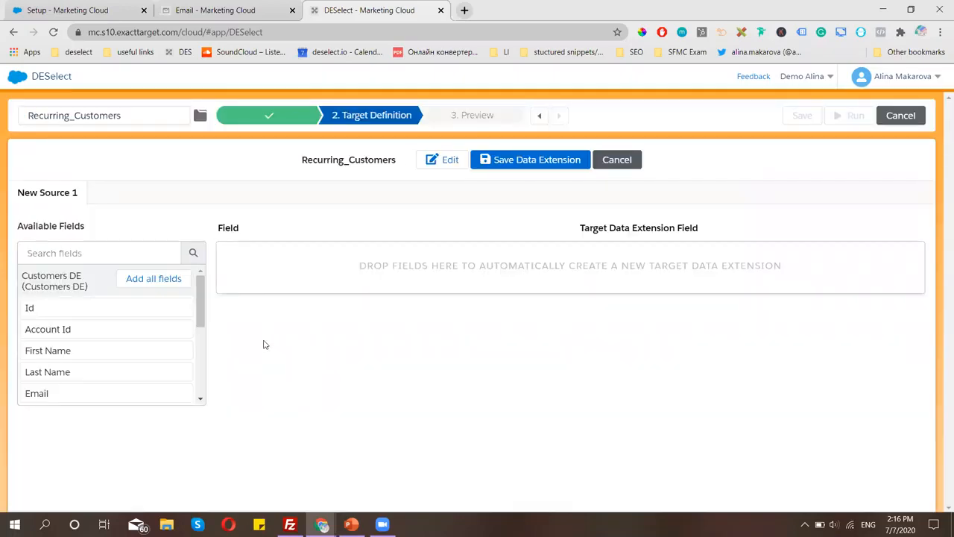
Map Id, First Name and Email into the target data extension and save it.
{"action": "left_click_drag", "start_coordinate": [125, 315], "coordinate": [451, 269]}
{"action": "scroll", "coordinate": [118, 320], "scroll_direction": "down", "scroll_amount": 1}
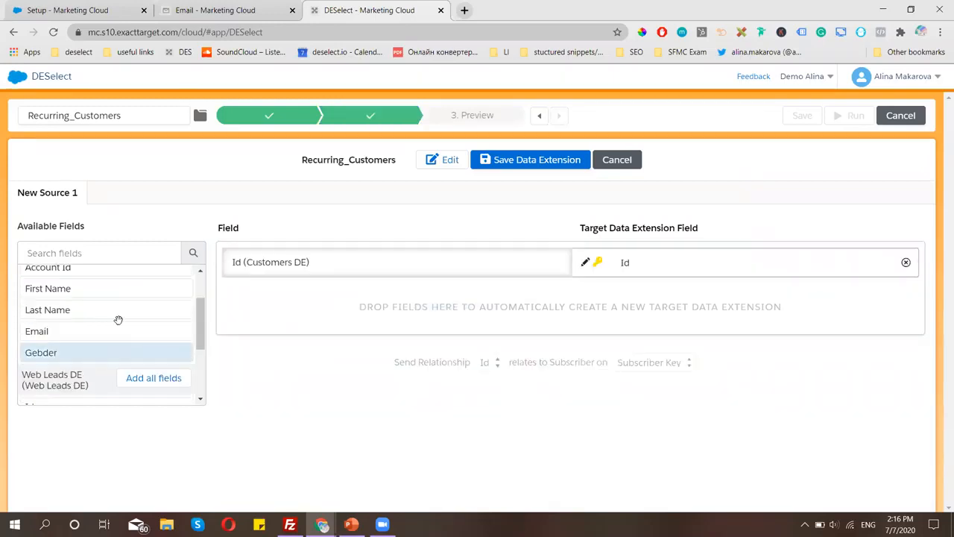
{"action": "left_click_drag", "start_coordinate": [129, 290], "coordinate": [374, 302]}
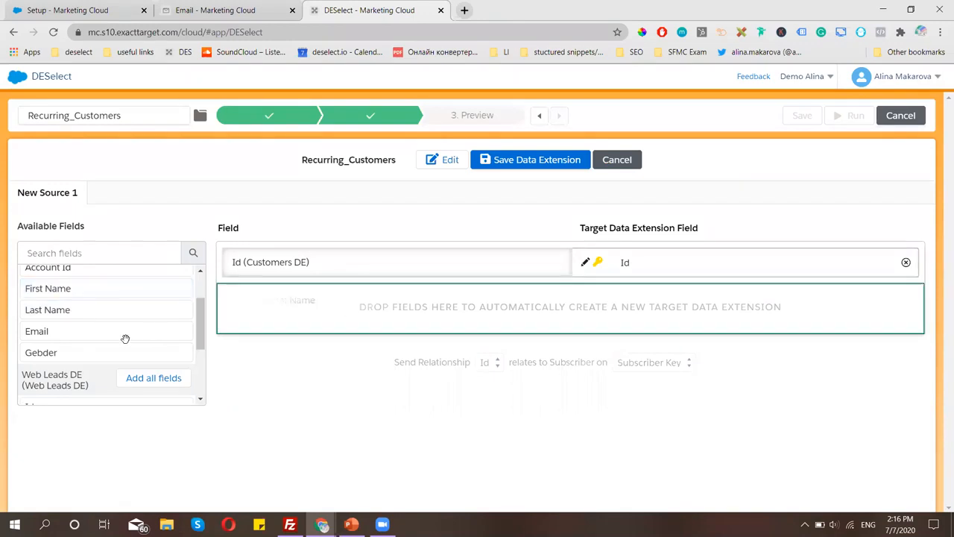
{"action": "left_click_drag", "start_coordinate": [85, 334], "coordinate": [443, 323]}
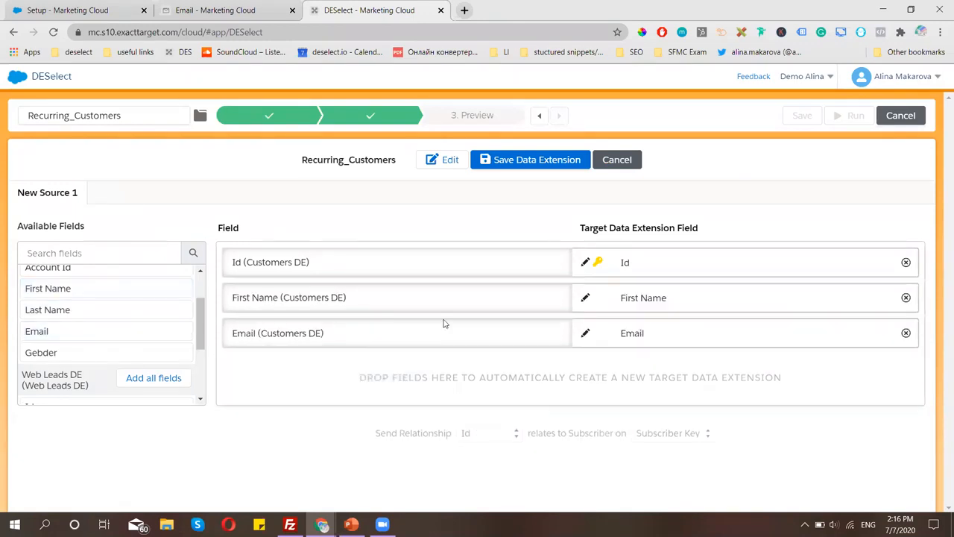
{"action": "left_click", "coordinate": [559, 162]}
{"action": "left_click", "coordinate": [577, 351]}
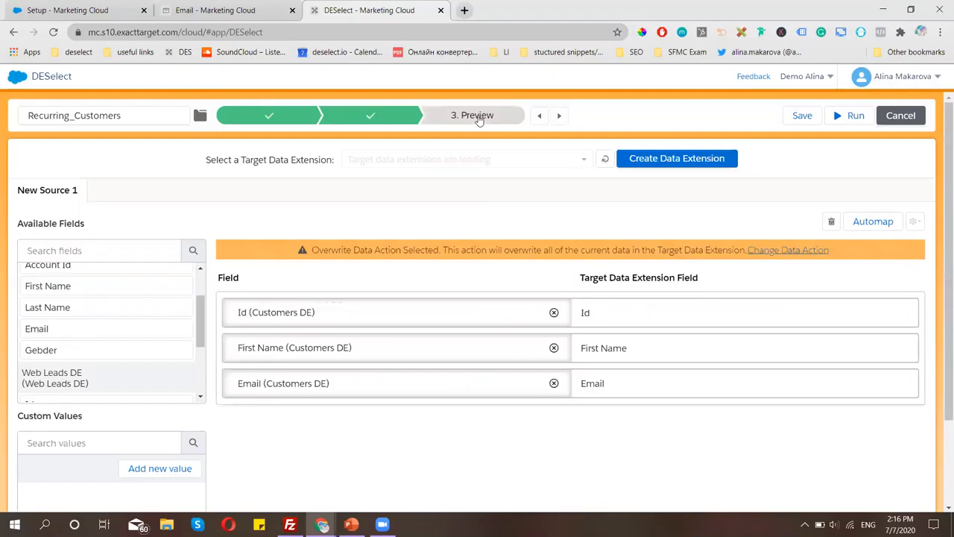
{"action": "left_click", "coordinate": [479, 118]}
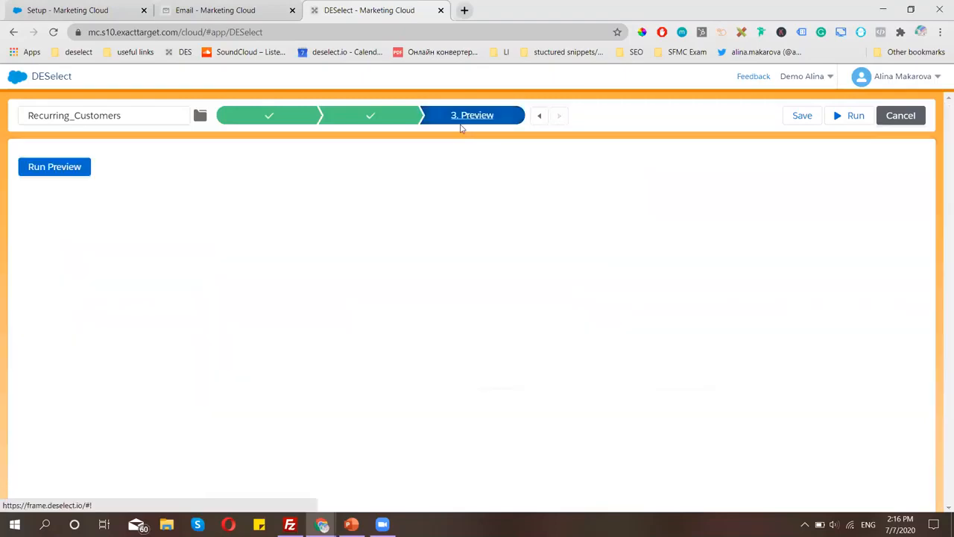
Run the preview and look over the 20 matching records with Id, First Name and Email.
{"action": "left_click", "coordinate": [59, 169]}
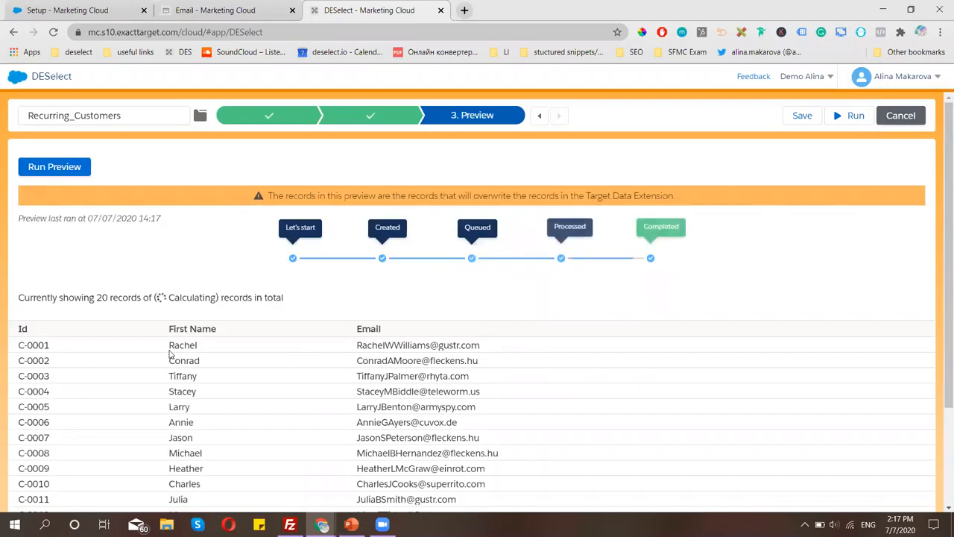
{"action": "scroll", "coordinate": [163, 363], "scroll_direction": "down", "scroll_amount": 1}
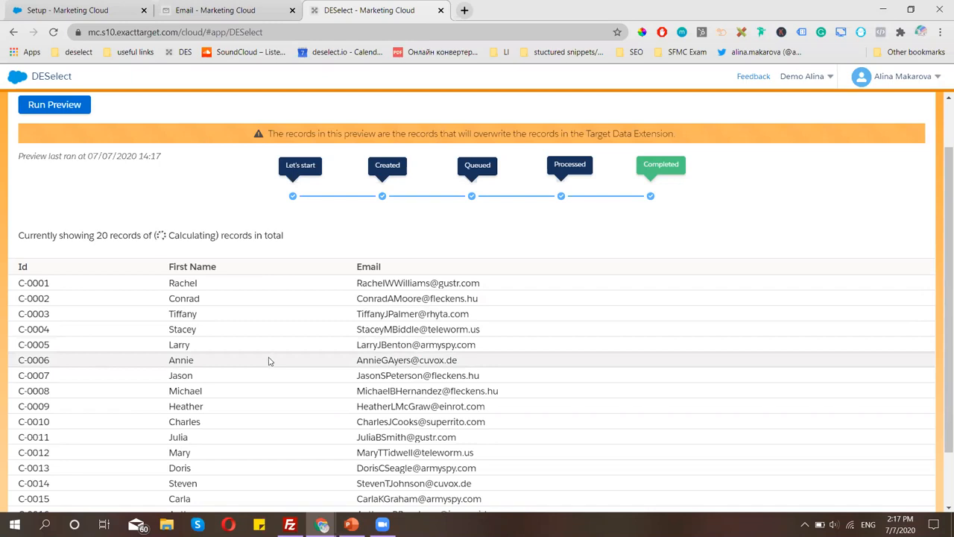
{"action": "scroll", "coordinate": [270, 361], "scroll_direction": "up", "scroll_amount": 2}
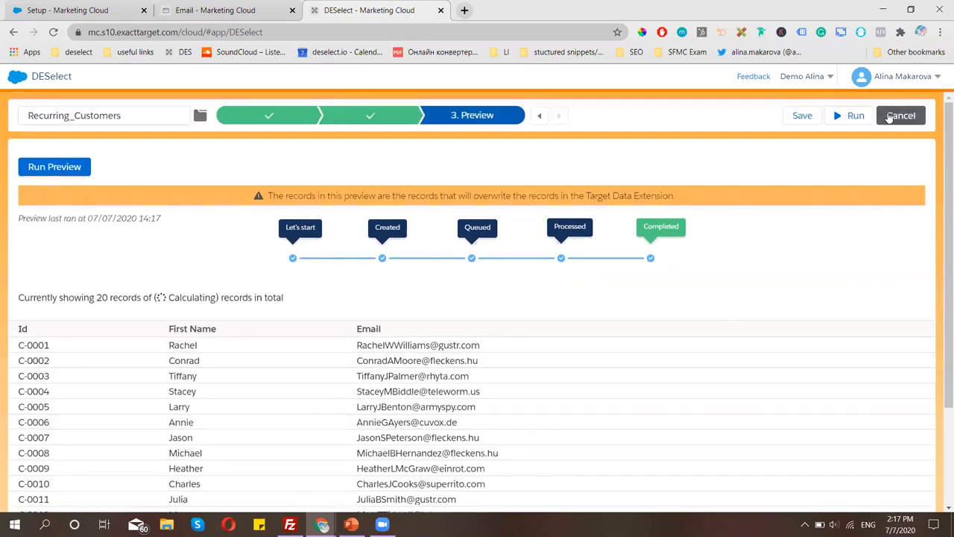
Run the Recurring_Customers selection, then check the FTP Accounts setup page.
{"action": "left_click", "coordinate": [850, 118]}
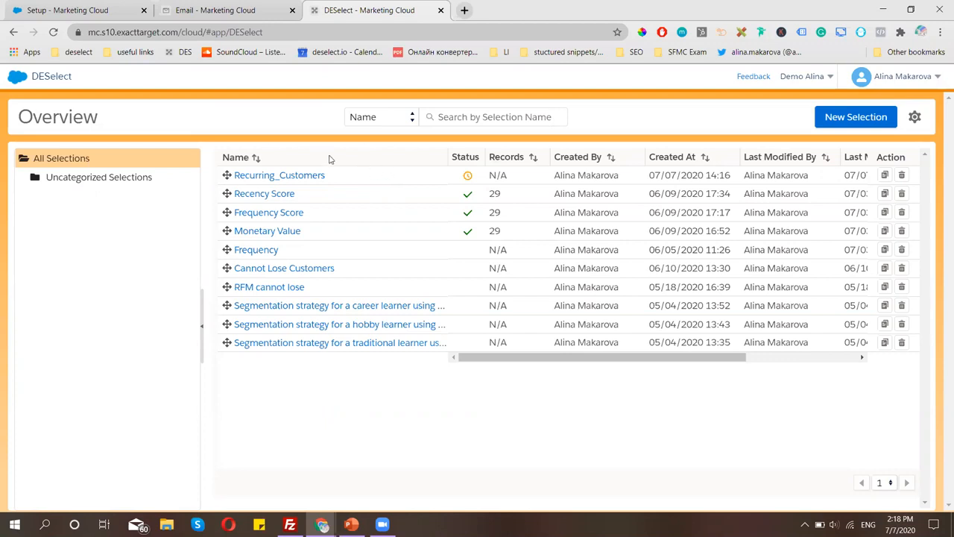
{"action": "left_click", "coordinate": [86, 7]}
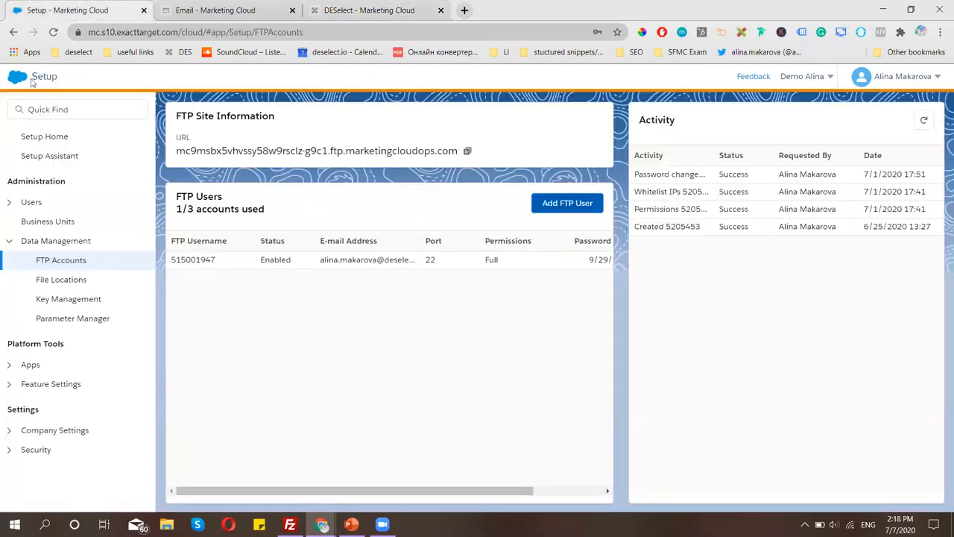
{"action": "mouse_move", "coordinate": [32, 80]}
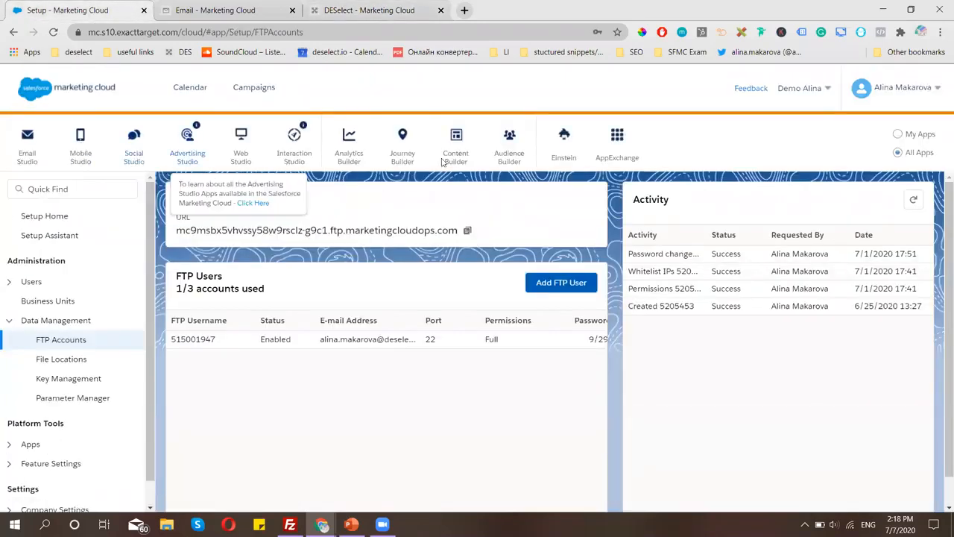
Open Automation Studio and create a new automation named Recurring_Customers.
{"action": "mouse_move", "coordinate": [48, 112]}
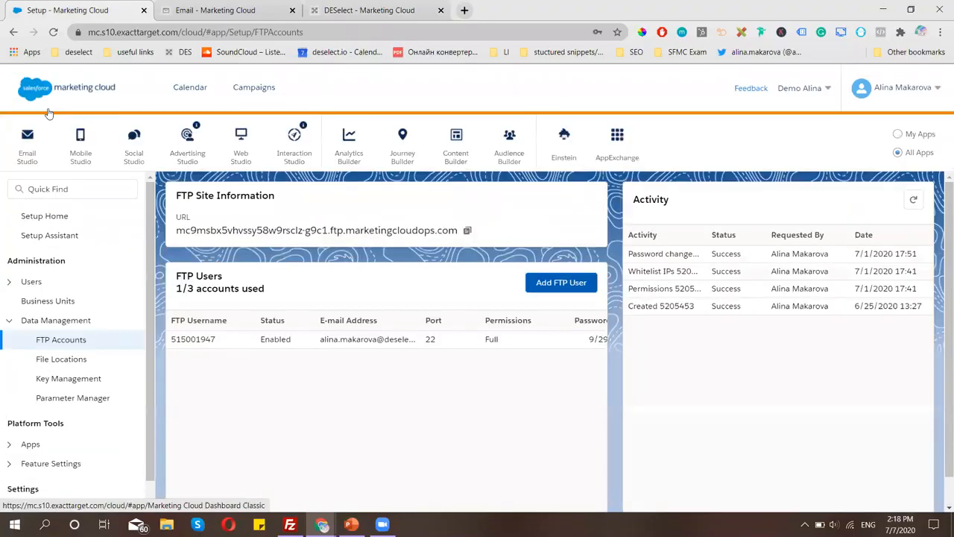
{"action": "mouse_move", "coordinate": [403, 158]}
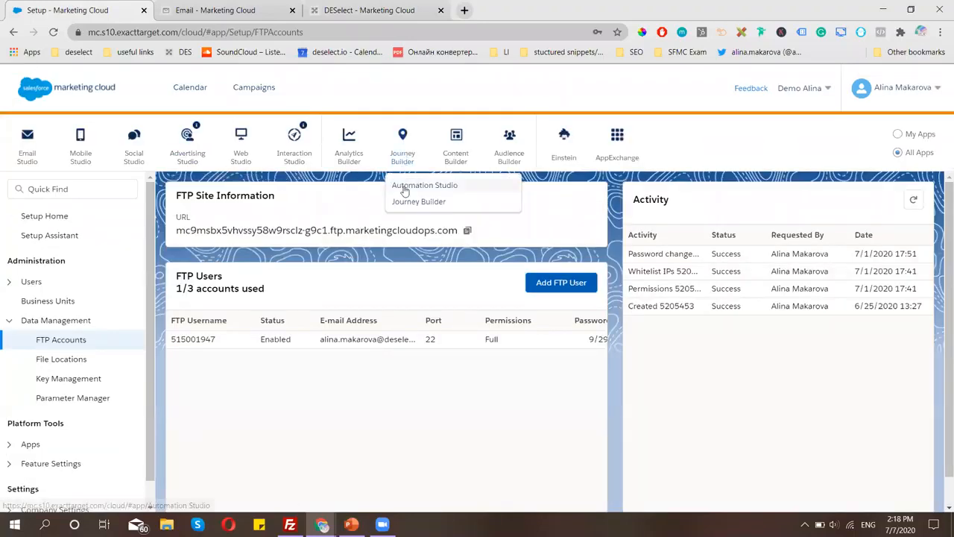
{"action": "left_click", "coordinate": [404, 188]}
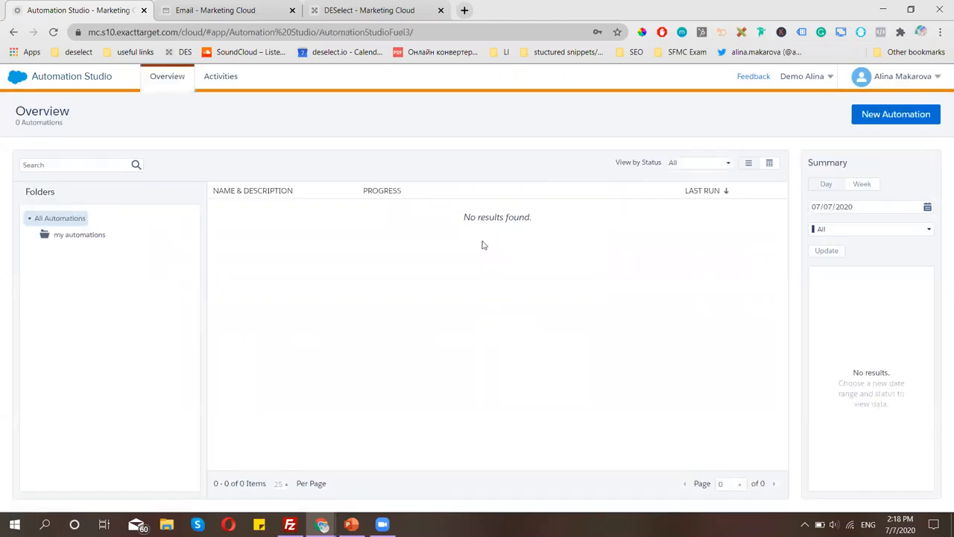
{"action": "left_click", "coordinate": [868, 114]}
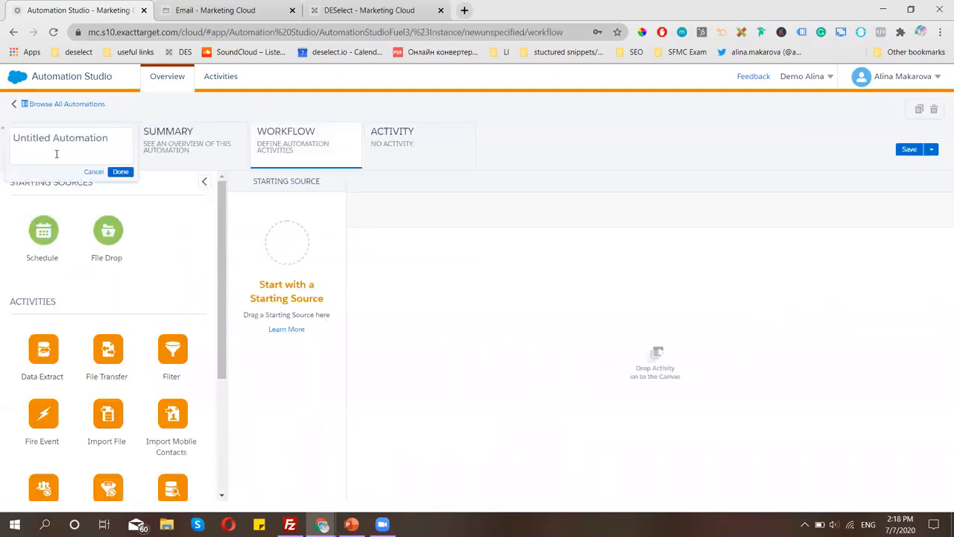
{"action": "type", "text": "Recurring_Customers"}
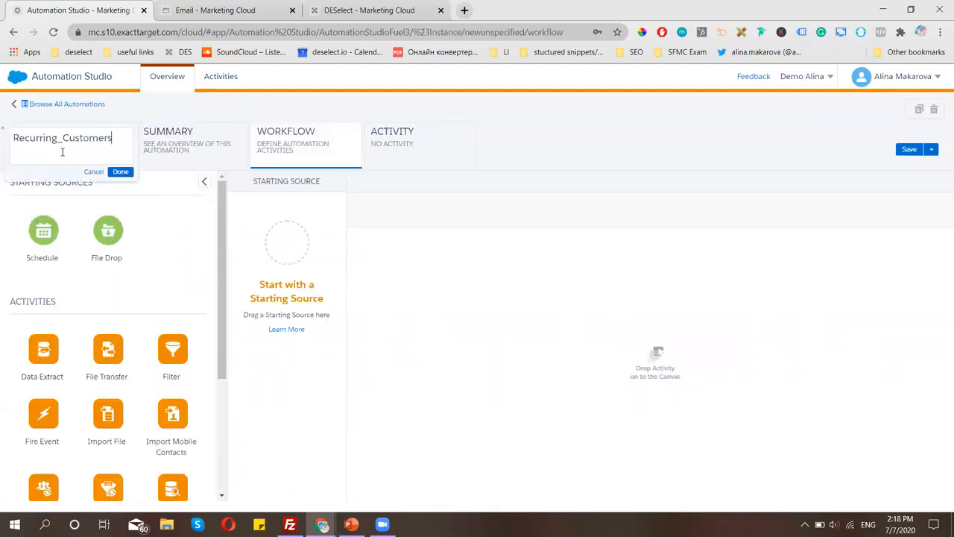
{"action": "left_click", "coordinate": [121, 172]}
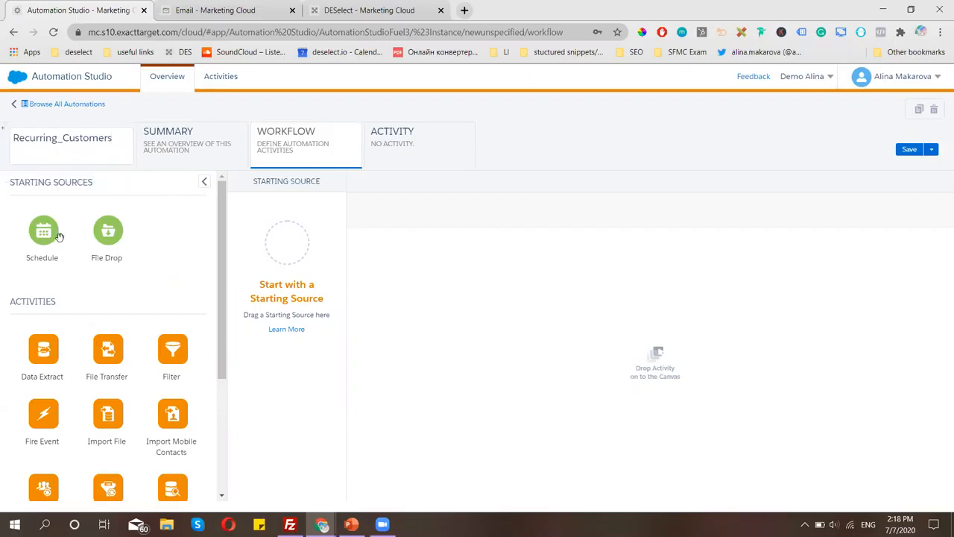
Add a Schedule starting source beginning 07/08/2020, repeating weekly on Monday.
{"action": "left_click_drag", "start_coordinate": [54, 241], "coordinate": [294, 266]}
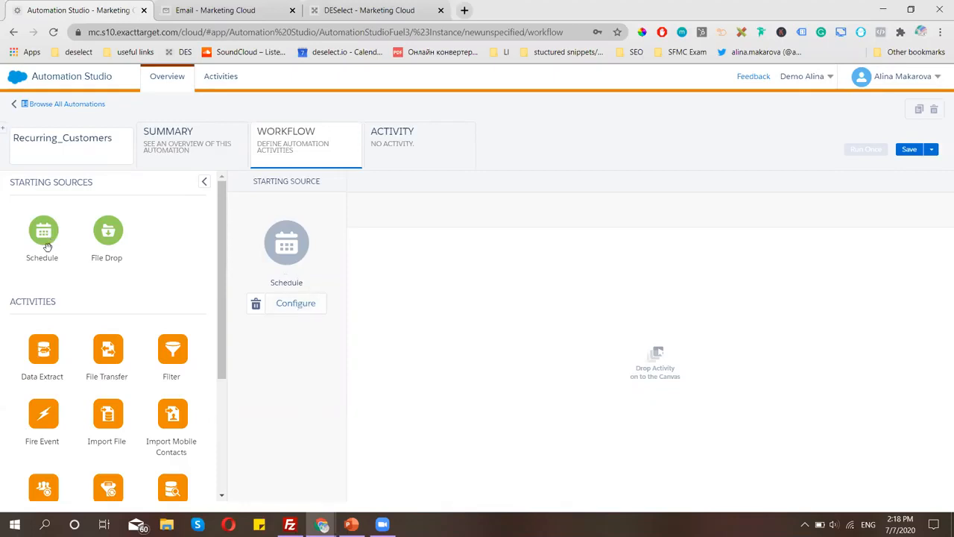
{"action": "left_click", "coordinate": [294, 306]}
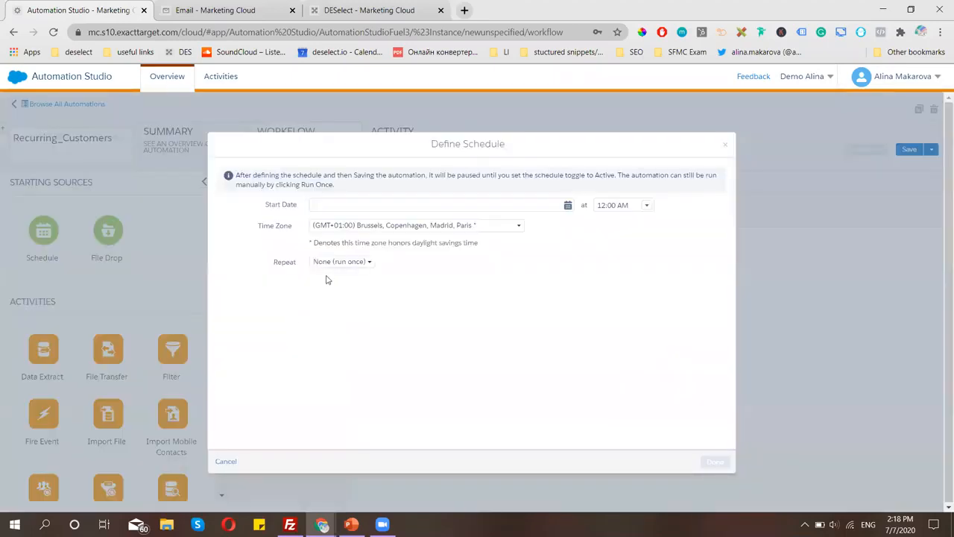
{"action": "left_click", "coordinate": [348, 204]}
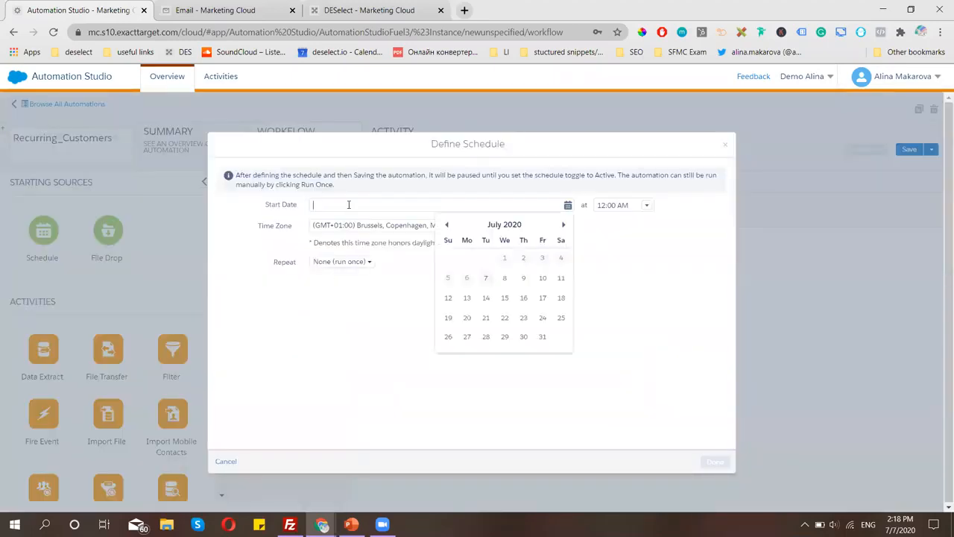
{"action": "left_click", "coordinate": [505, 279]}
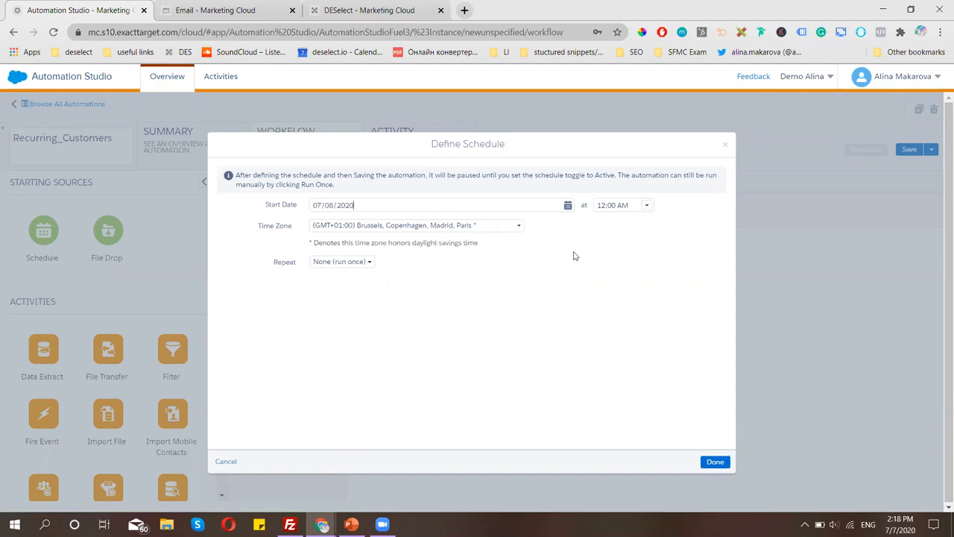
{"action": "left_click", "coordinate": [355, 264]}
{"action": "left_click", "coordinate": [335, 325]}
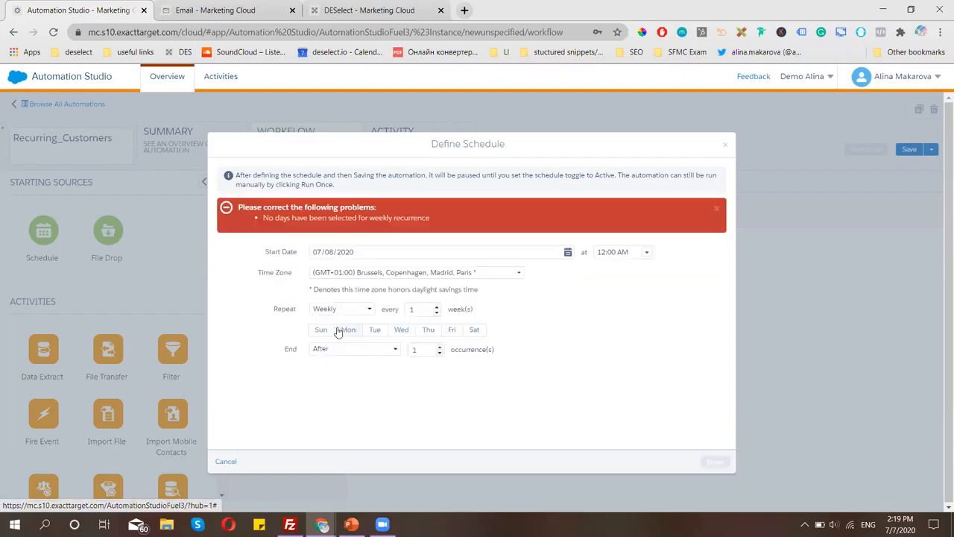
{"action": "left_click", "coordinate": [345, 331]}
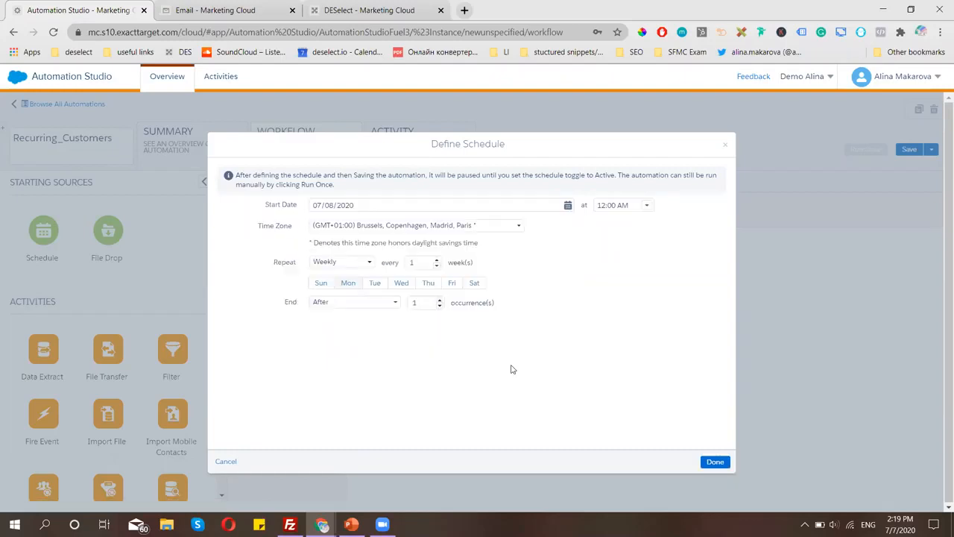
{"action": "left_click", "coordinate": [715, 461]}
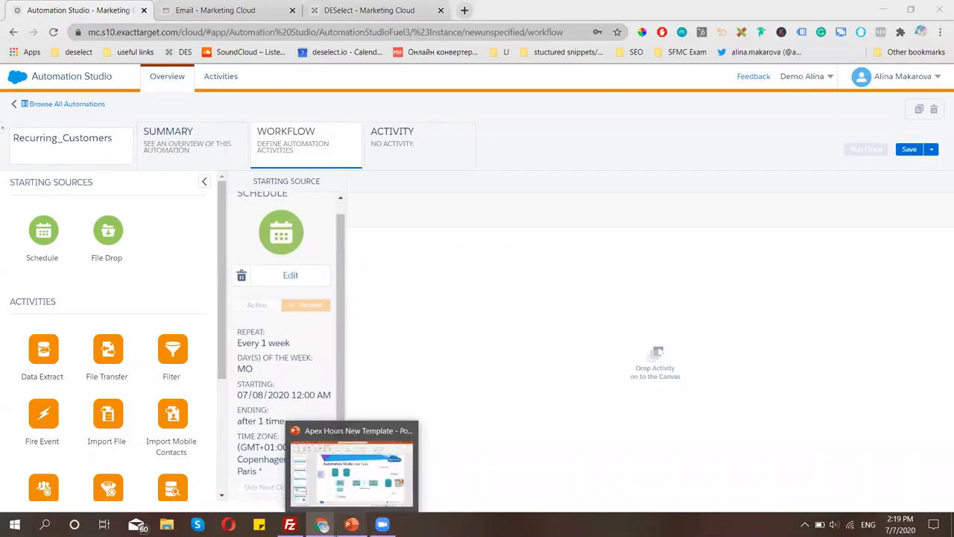
{"action": "left_click", "coordinate": [352, 525]}
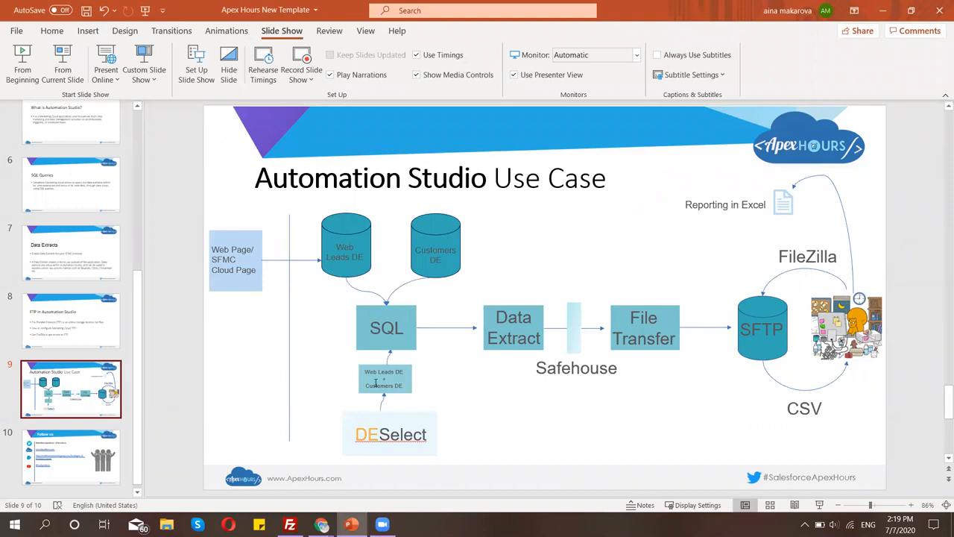
{"action": "mouse_move", "coordinate": [321, 524]}
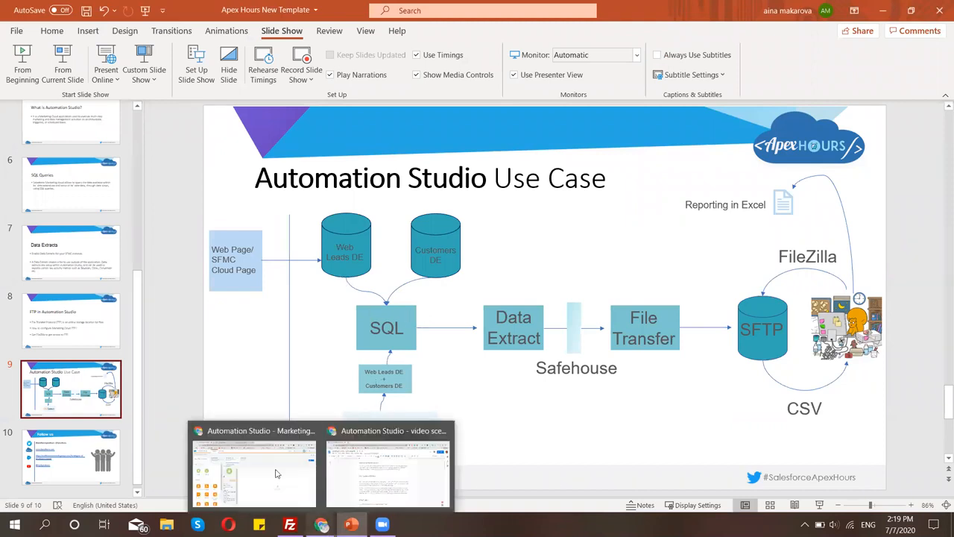
{"action": "left_click", "coordinate": [276, 478]}
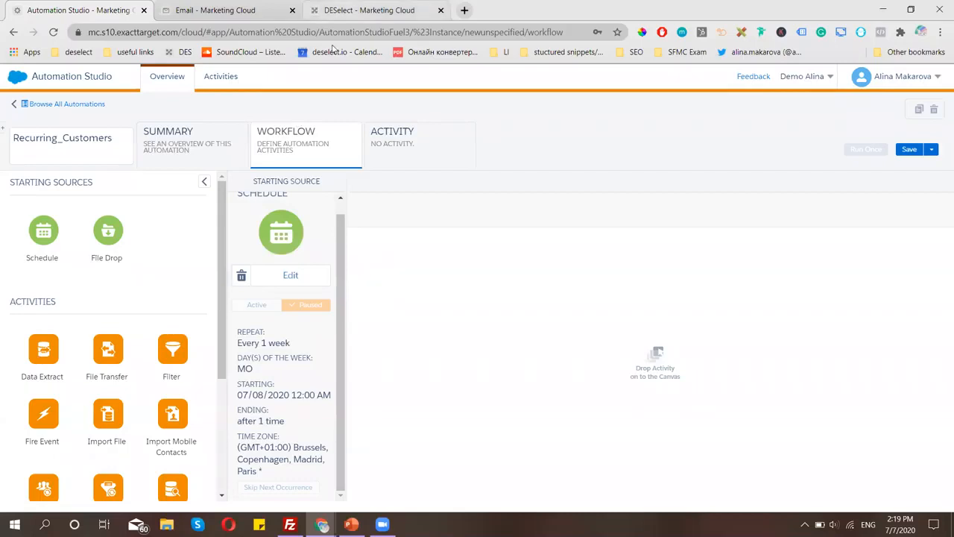
{"action": "left_click", "coordinate": [369, 9]}
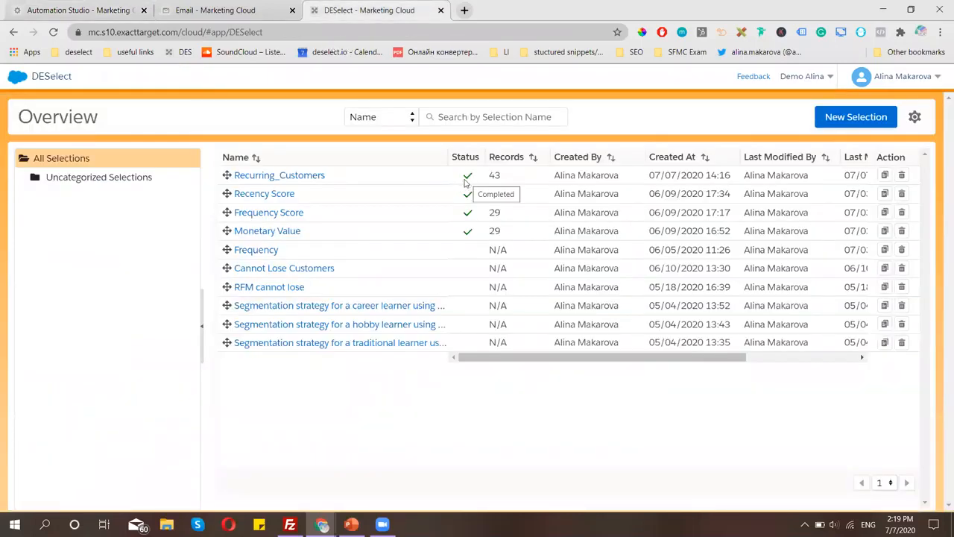
{"action": "left_click", "coordinate": [105, 14]}
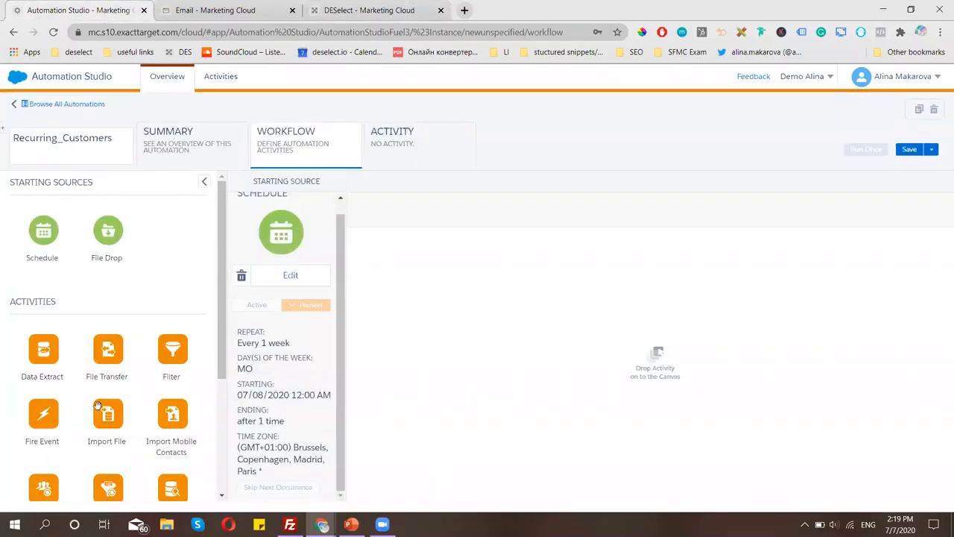
Place a SQL Query activity in Step 1 using the Recurring_Customers query.
{"action": "scroll", "coordinate": [93, 406], "scroll_direction": "down", "scroll_amount": 3}
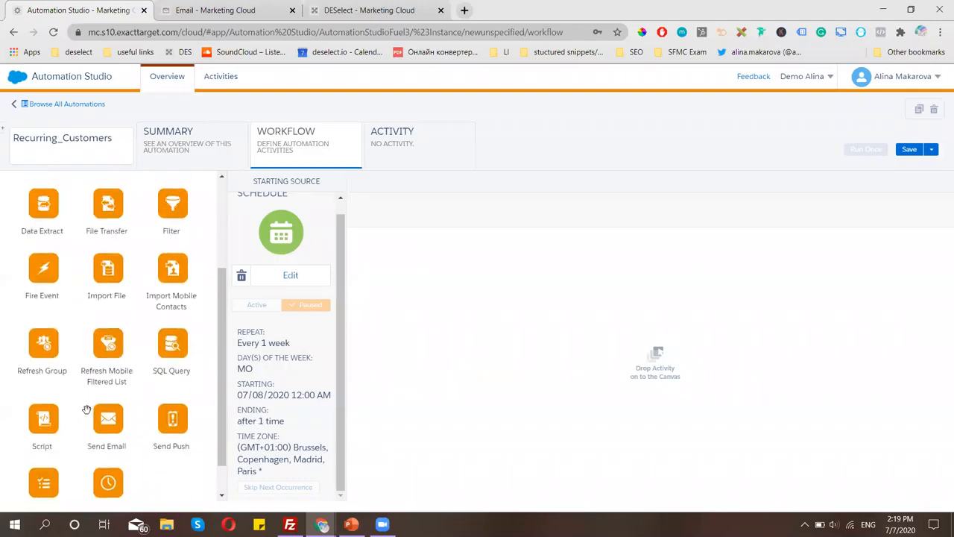
{"action": "scroll", "coordinate": [88, 408], "scroll_direction": "up", "scroll_amount": 2}
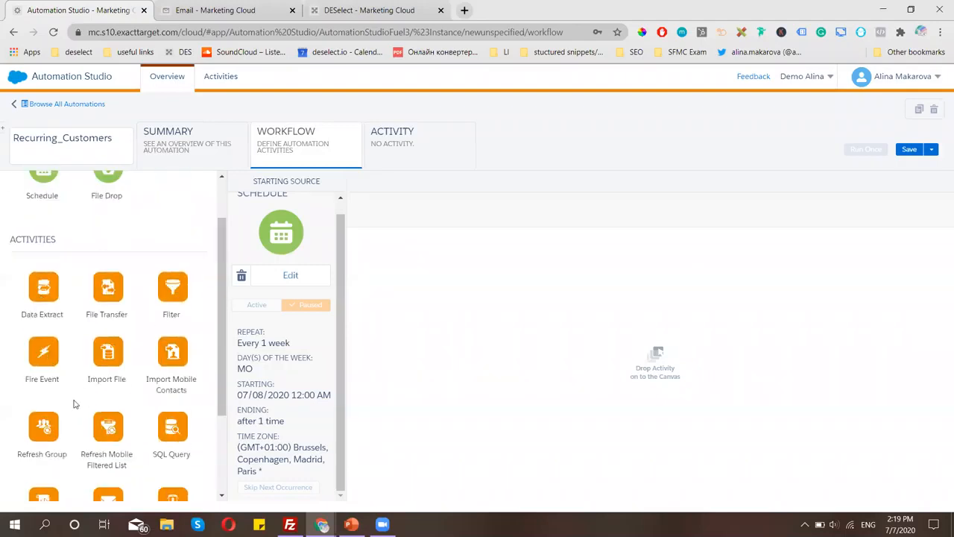
{"action": "scroll", "coordinate": [78, 402], "scroll_direction": "down", "scroll_amount": 1}
{"action": "left_click_drag", "start_coordinate": [169, 368], "coordinate": [439, 302]}
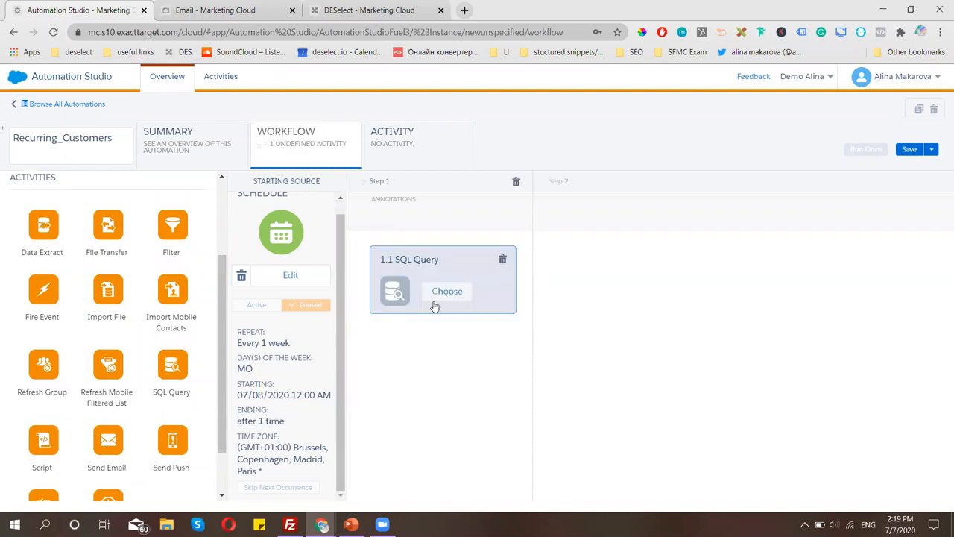
{"action": "left_click", "coordinate": [440, 292]}
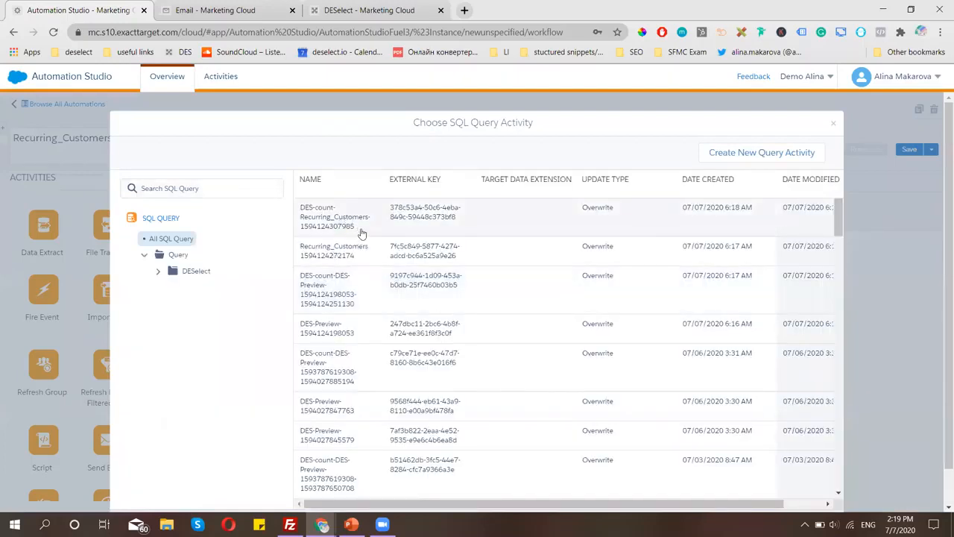
{"action": "left_click", "coordinate": [358, 249]}
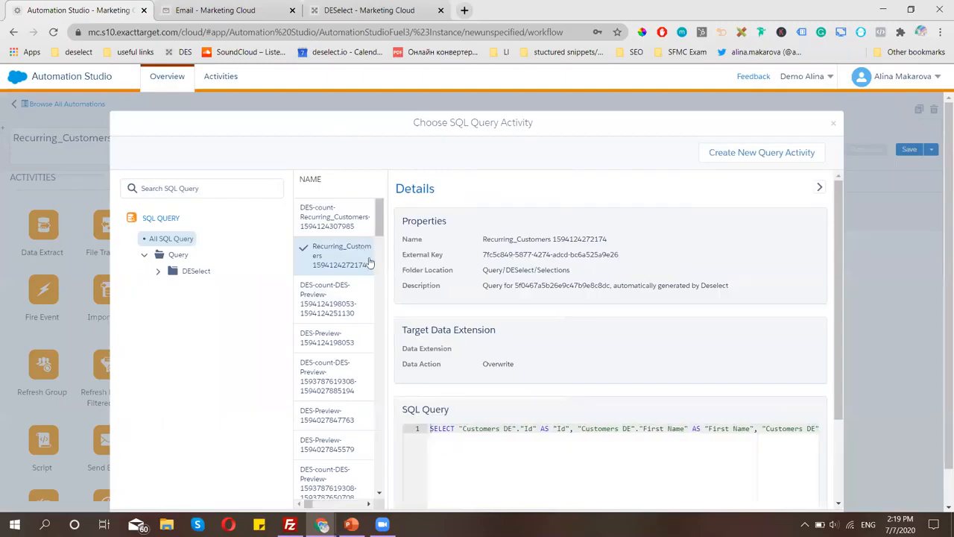
{"action": "scroll", "coordinate": [458, 376], "scroll_direction": "down", "scroll_amount": 1}
{"action": "scroll", "coordinate": [458, 376], "scroll_direction": "down", "scroll_amount": 1}
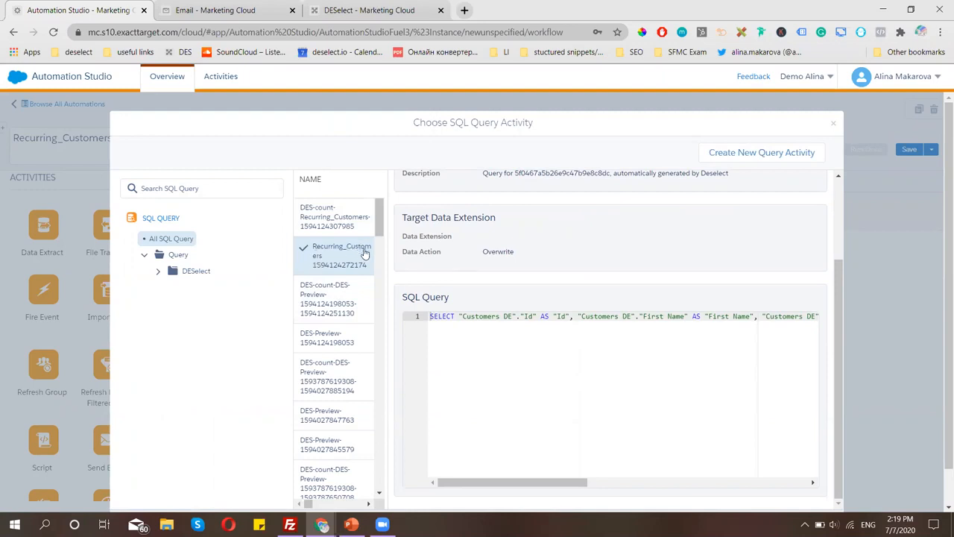
{"action": "left_click_drag", "start_coordinate": [505, 483], "coordinate": [441, 486]}
{"action": "scroll", "coordinate": [739, 430], "scroll_direction": "down", "scroll_amount": 1}
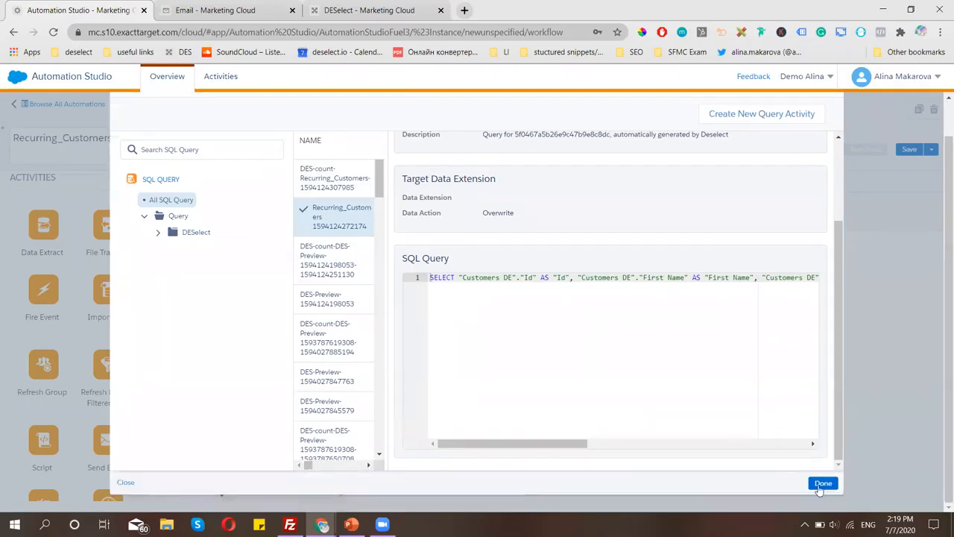
{"action": "left_click", "coordinate": [823, 484]}
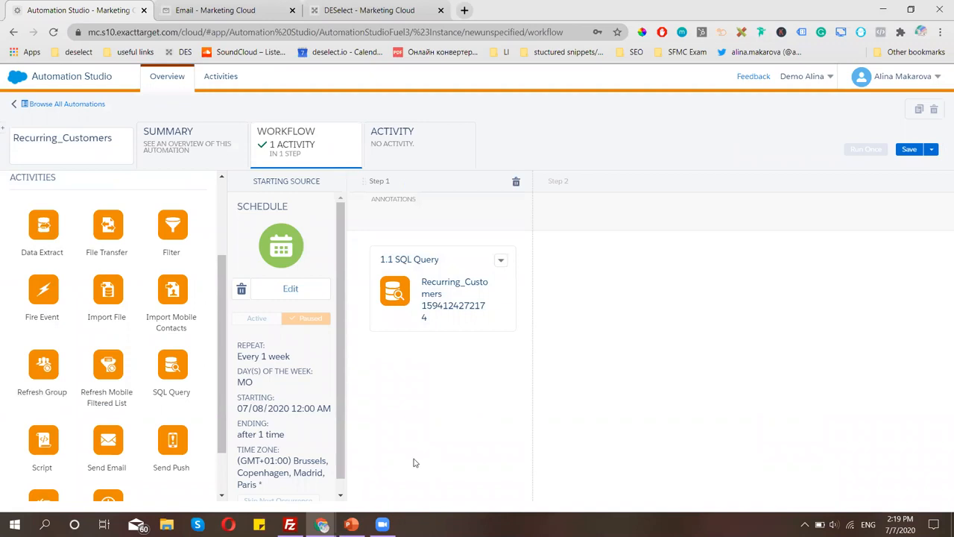
Add a Data Extract as Step 2 and create a new extract named Recurring_Customers.
{"action": "left_click_drag", "start_coordinate": [43, 237], "coordinate": [633, 291]}
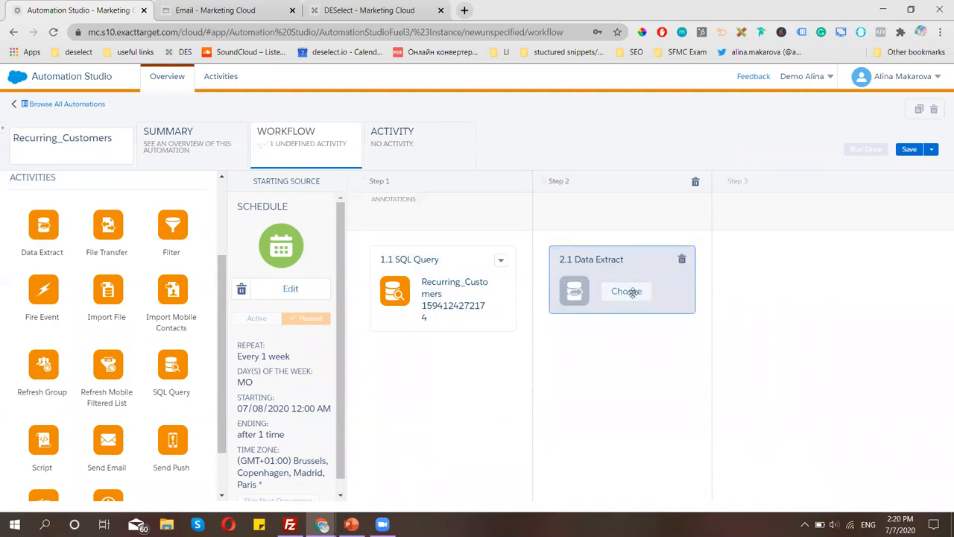
{"action": "left_click", "coordinate": [627, 291]}
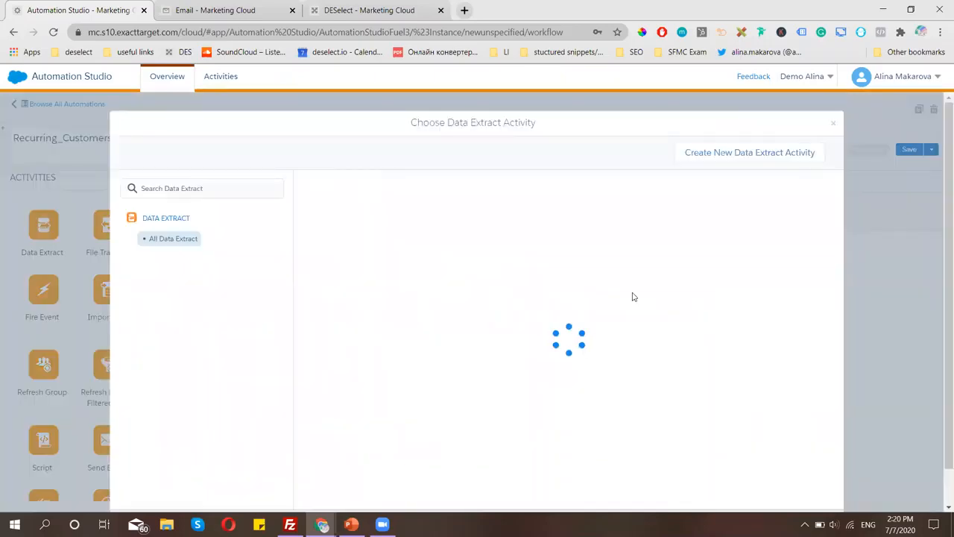
{"action": "left_click", "coordinate": [749, 157]}
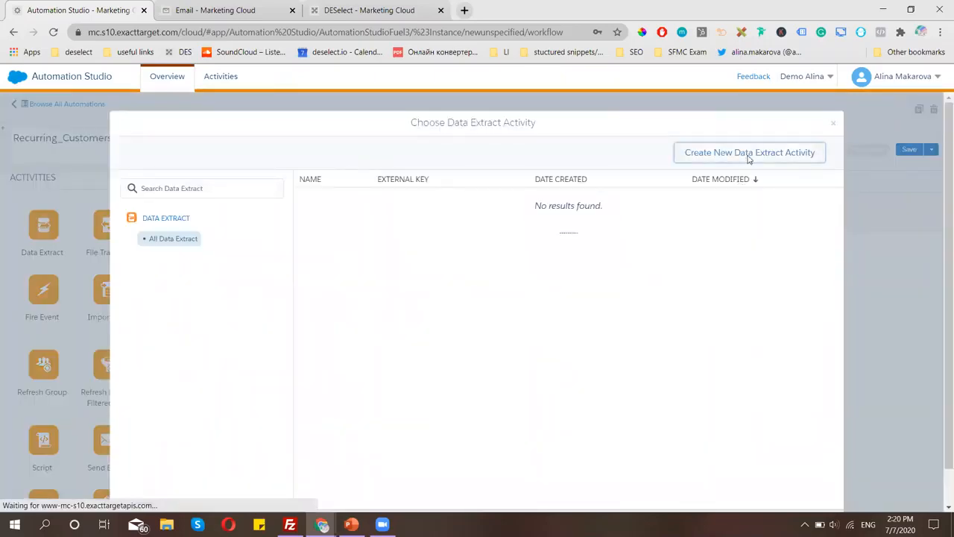
{"action": "left_click", "coordinate": [326, 181]}
{"action": "right_click", "coordinate": [330, 184]}
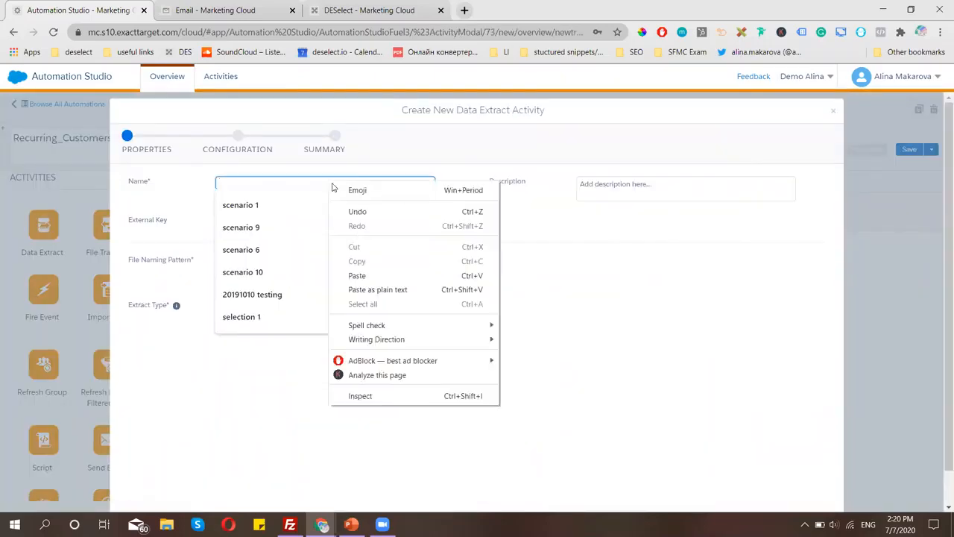
{"action": "left_click", "coordinate": [358, 275]}
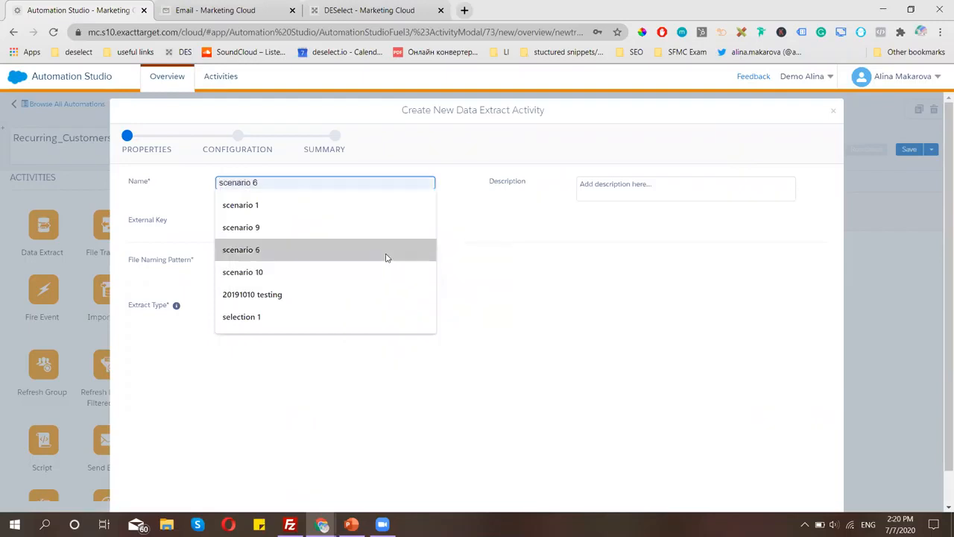
{"action": "left_click", "coordinate": [199, 192]}
Set the file naming pattern to Recurring_Customers.csv and continue to Configuration.
{"action": "left_click", "coordinate": [236, 258]}
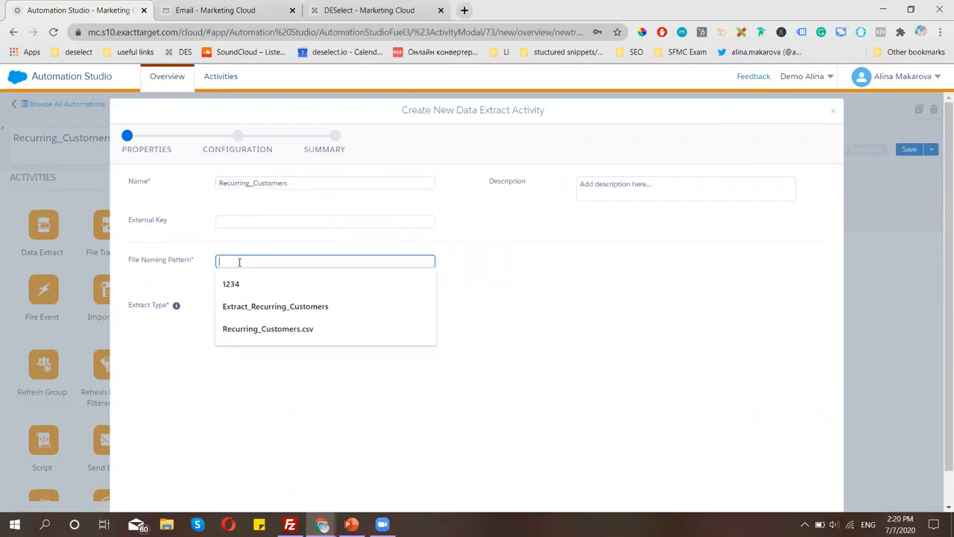
{"action": "right_click", "coordinate": [242, 264]}
{"action": "left_click", "coordinate": [270, 356]}
{"action": "left_click", "coordinate": [278, 261]}
{"action": "left_click", "coordinate": [296, 284]}
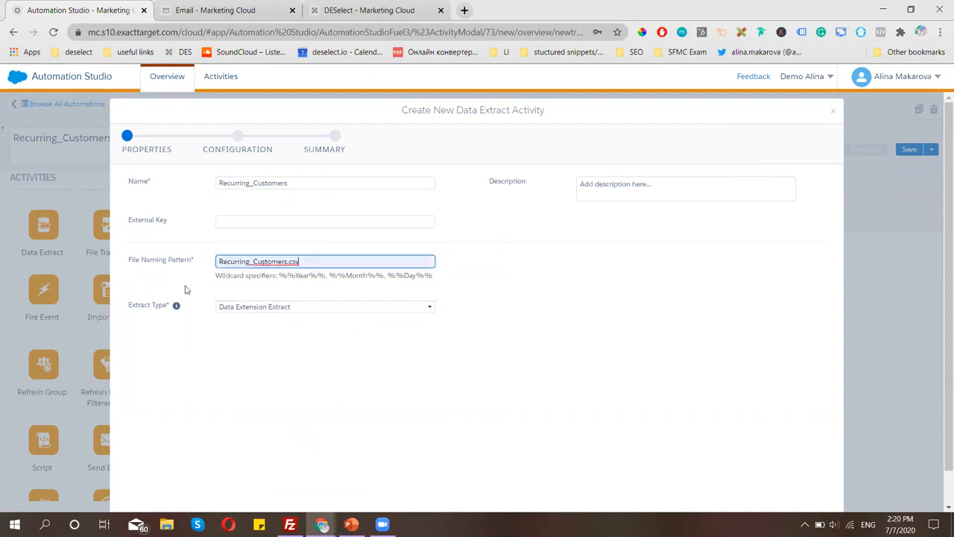
{"action": "triple_click", "coordinate": [278, 261]}
{"action": "key", "text": "ctrl+c"}
{"action": "left_click", "coordinate": [549, 298]}
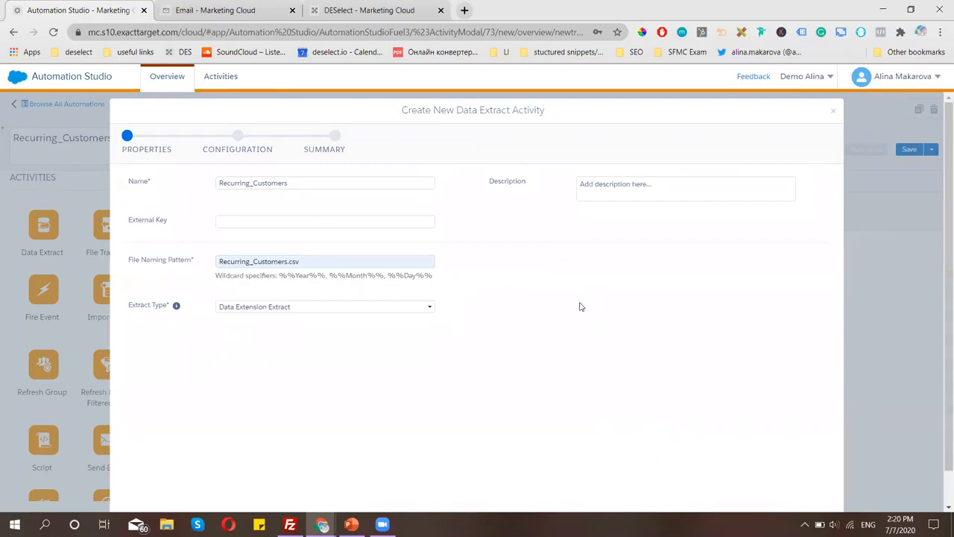
{"action": "scroll", "coordinate": [583, 302], "scroll_direction": "down", "scroll_amount": 1}
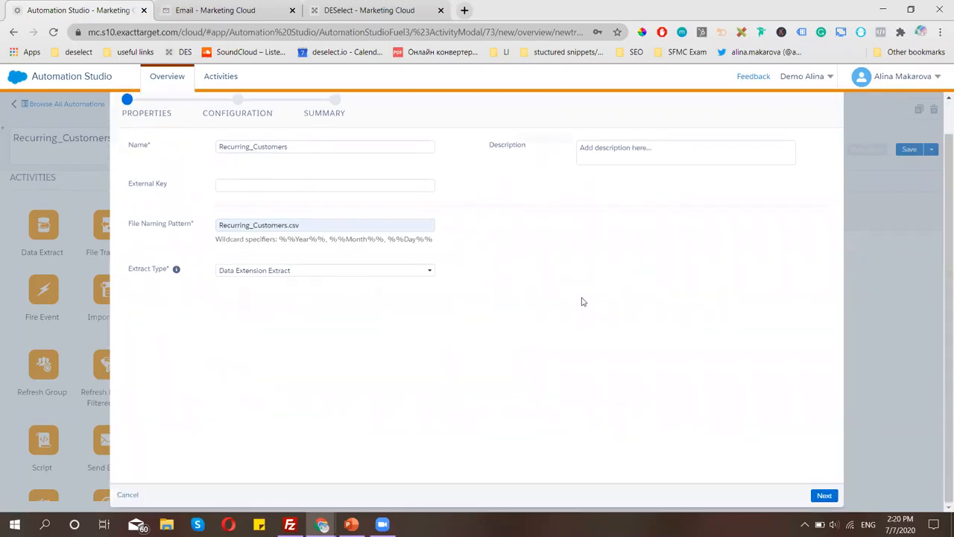
{"action": "left_click", "coordinate": [822, 497]}
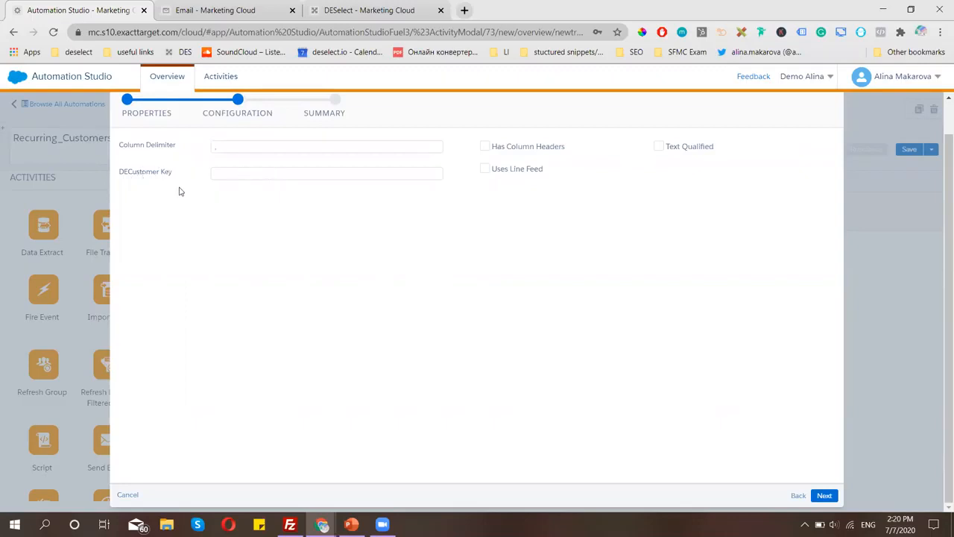
{"action": "left_click", "coordinate": [254, 172]}
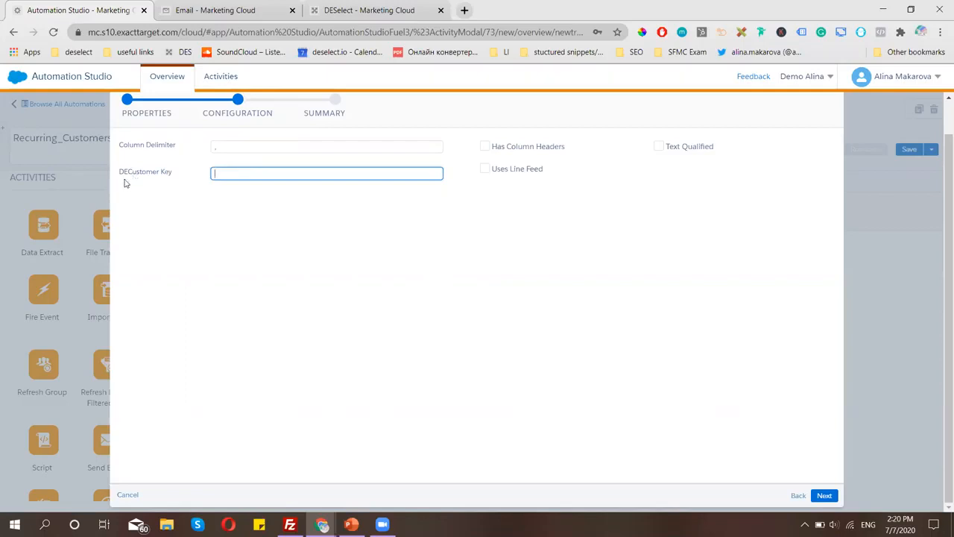
{"action": "left_click", "coordinate": [243, 13]}
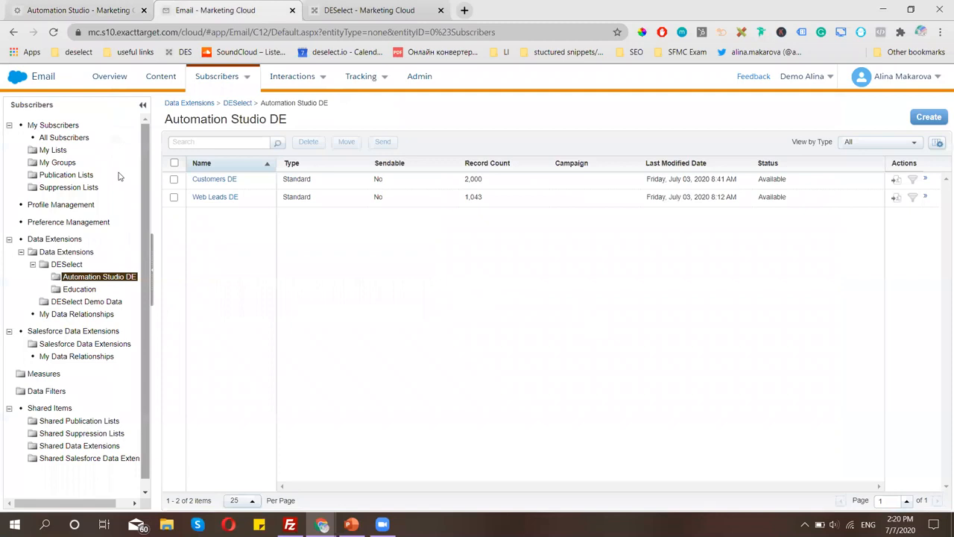
{"action": "left_click", "coordinate": [68, 265]}
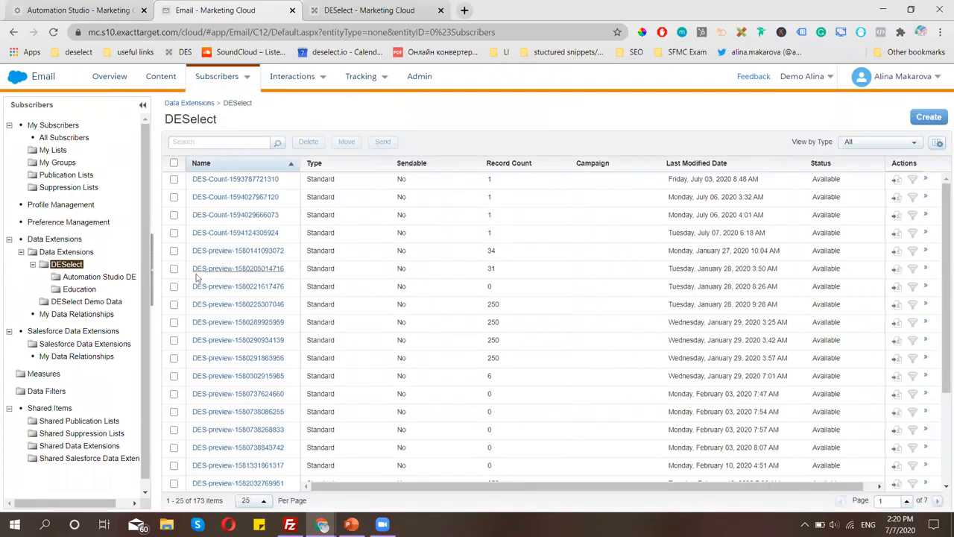
{"action": "scroll", "coordinate": [232, 350], "scroll_direction": "down", "scroll_amount": 3}
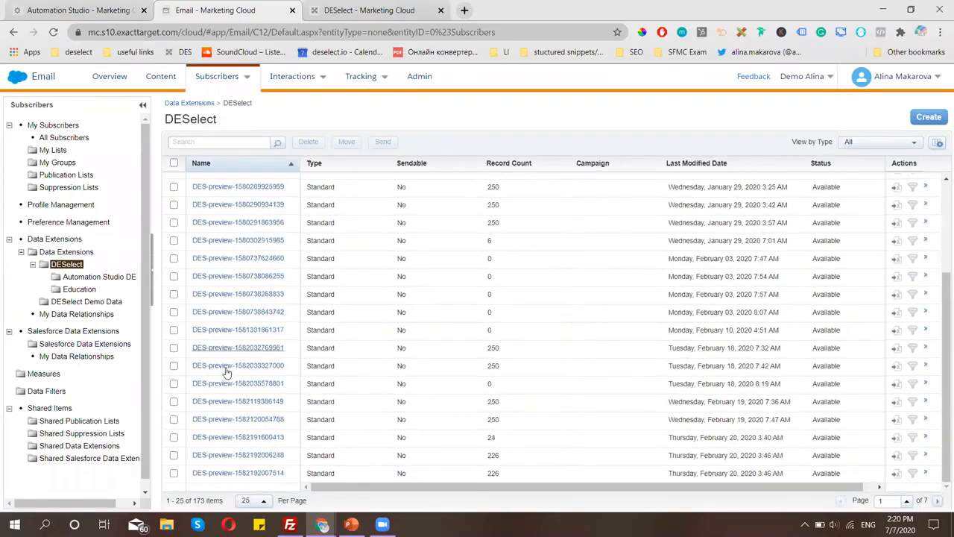
{"action": "left_click", "coordinate": [53, 32]}
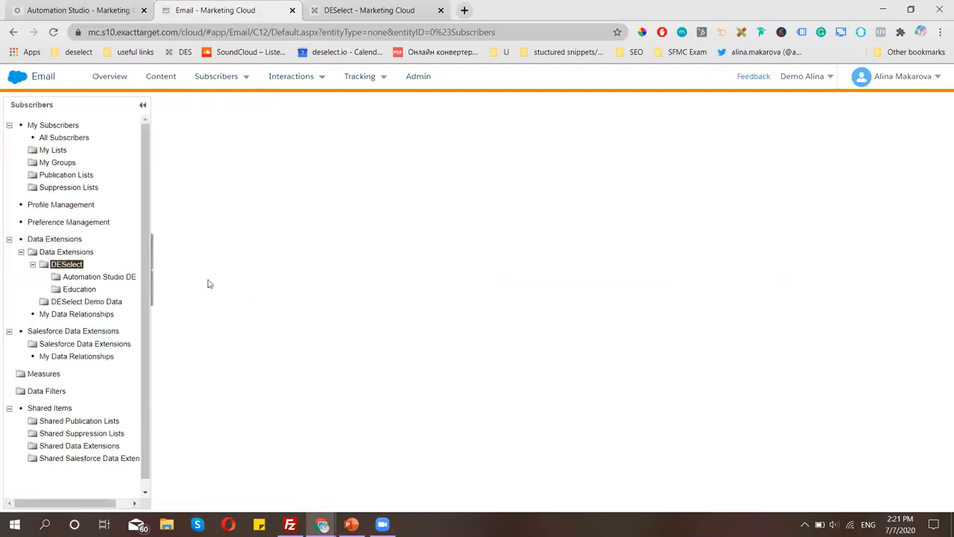
{"action": "left_click", "coordinate": [54, 253]}
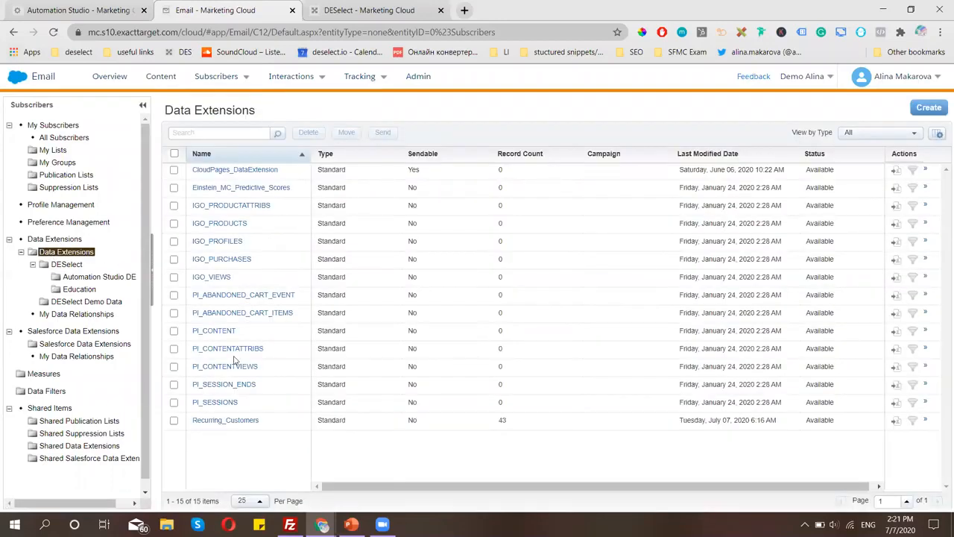
{"action": "left_click", "coordinate": [224, 422]}
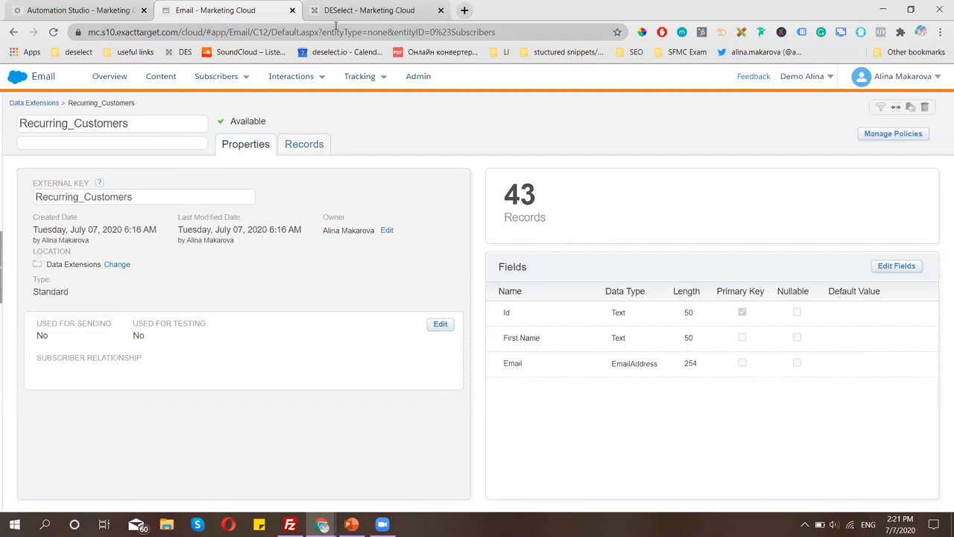
{"action": "left_click", "coordinate": [112, 10]}
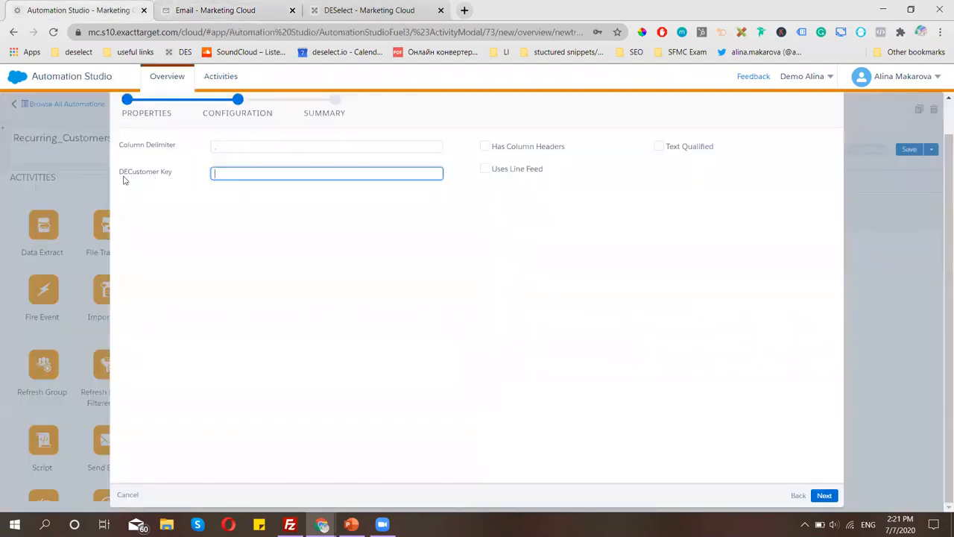
{"action": "left_click", "coordinate": [248, 11]}
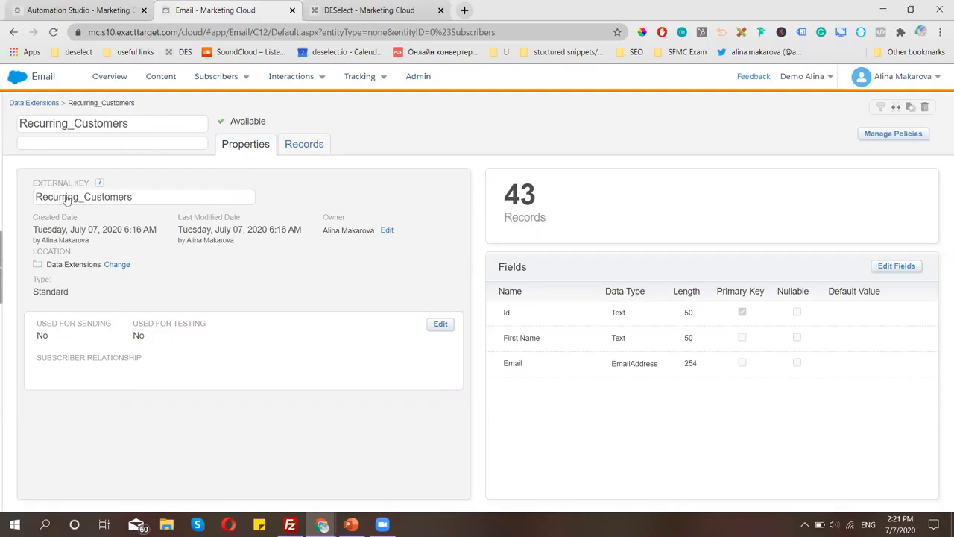
Set the extract's DECustomer Key to Recurring_Customers, pasted without the .csv ending.
{"action": "left_click", "coordinate": [101, 12]}
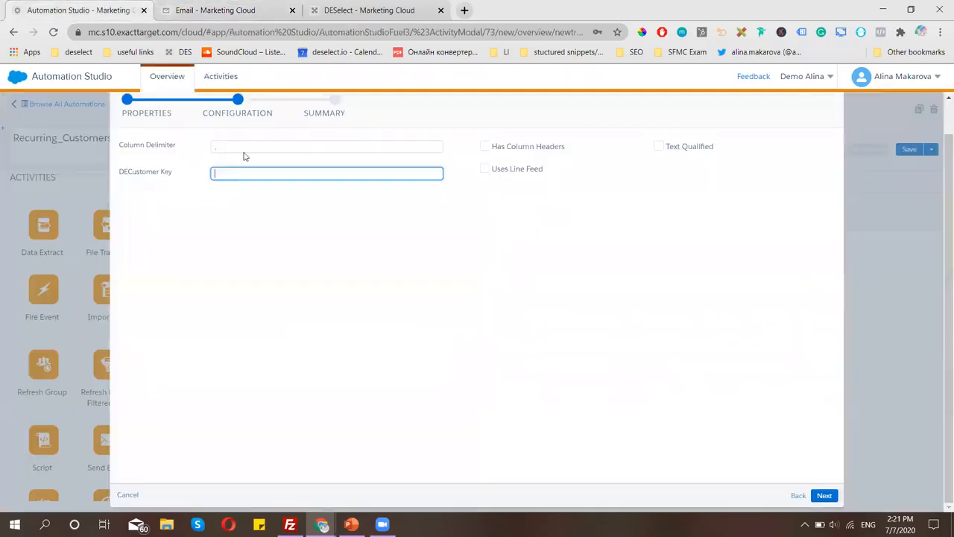
{"action": "key", "text": "ctrl+v"}
{"action": "key", "text": "BackSpace"}
{"action": "key", "text": "BackSpace"}
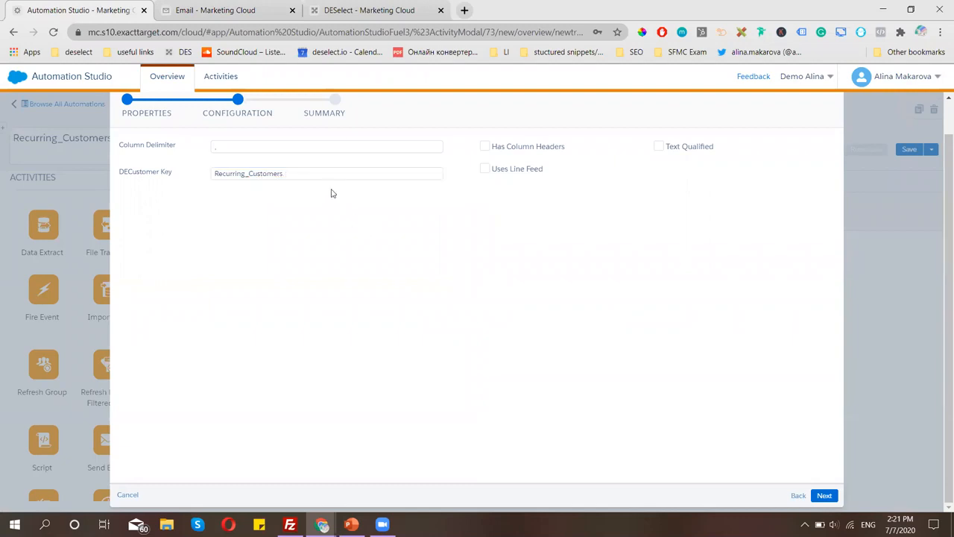
{"action": "left_click", "coordinate": [222, 9]}
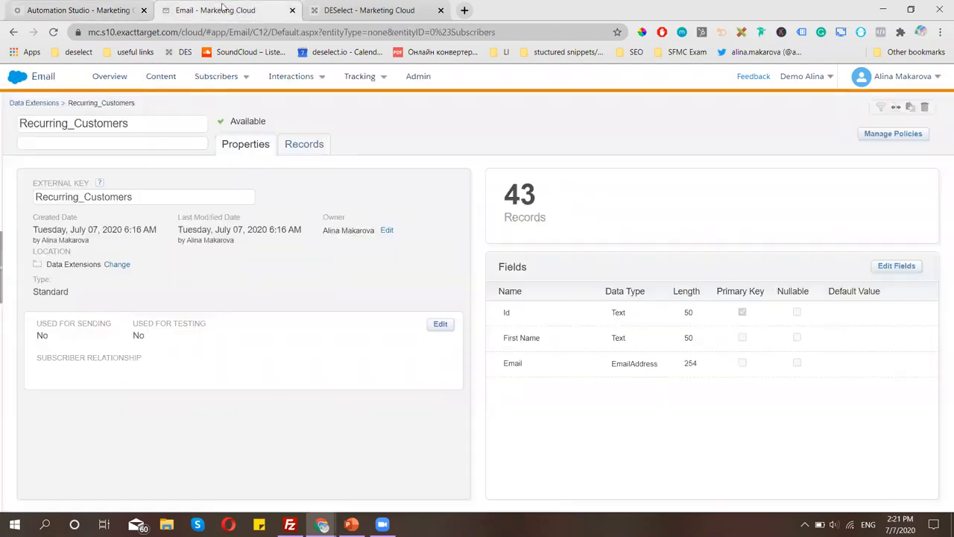
{"action": "left_click", "coordinate": [75, 11]}
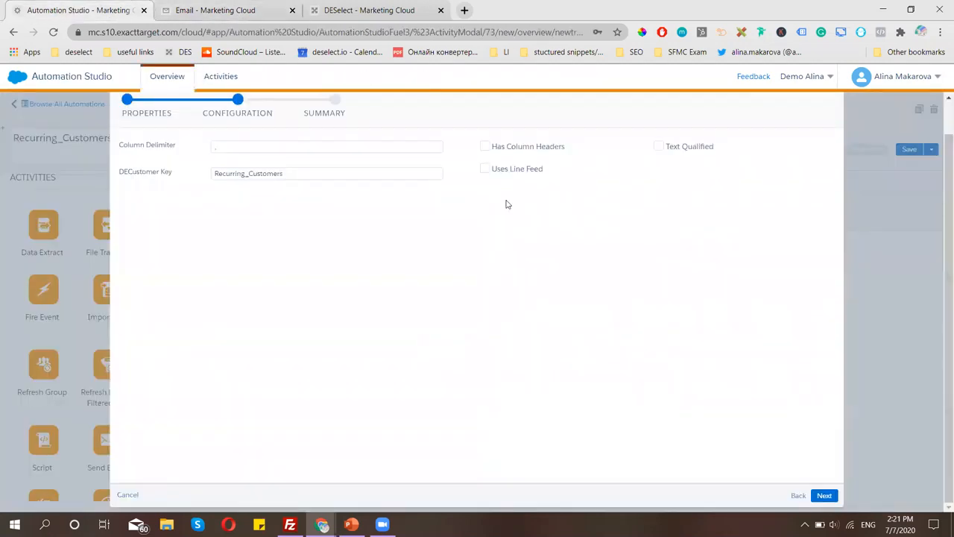
Finish the Recurring_Customers data extract activity and return to the PowerPoint slide.
{"action": "left_click", "coordinate": [824, 498]}
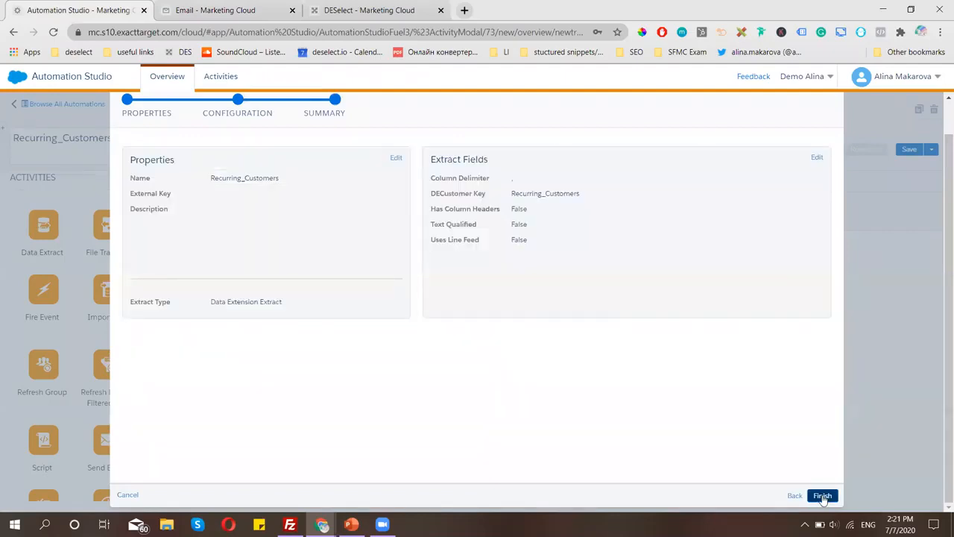
{"action": "left_click", "coordinate": [821, 498]}
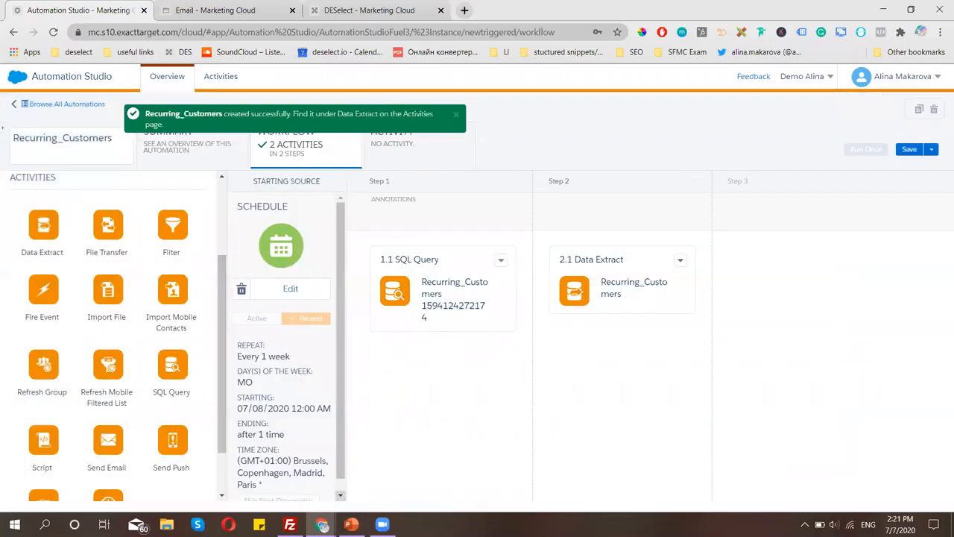
{"action": "left_click", "coordinate": [352, 525]}
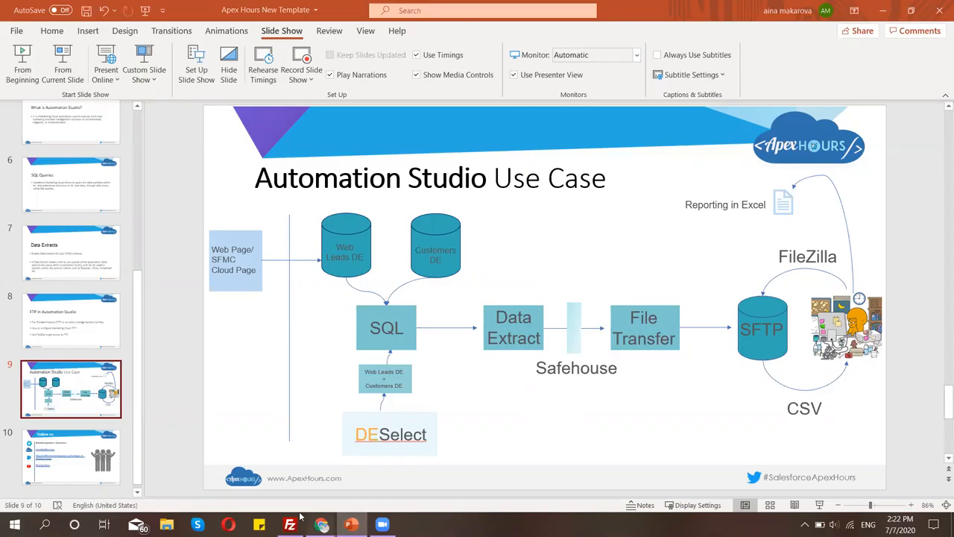
{"action": "left_click", "coordinate": [322, 524]}
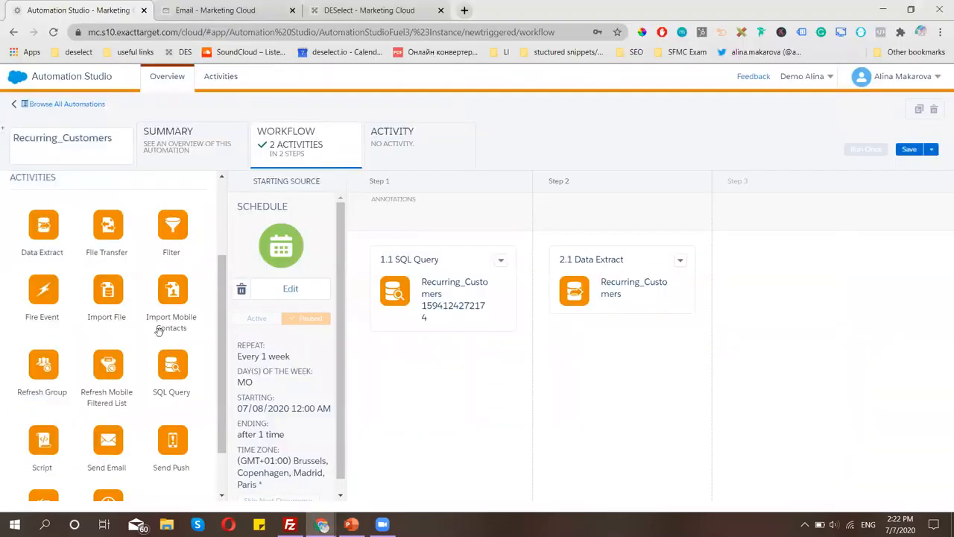
Add a new File Transfer activity as step 3, named Recurring_Customers, moving a file from Safehouse.
{"action": "left_click_drag", "start_coordinate": [104, 227], "coordinate": [812, 289]}
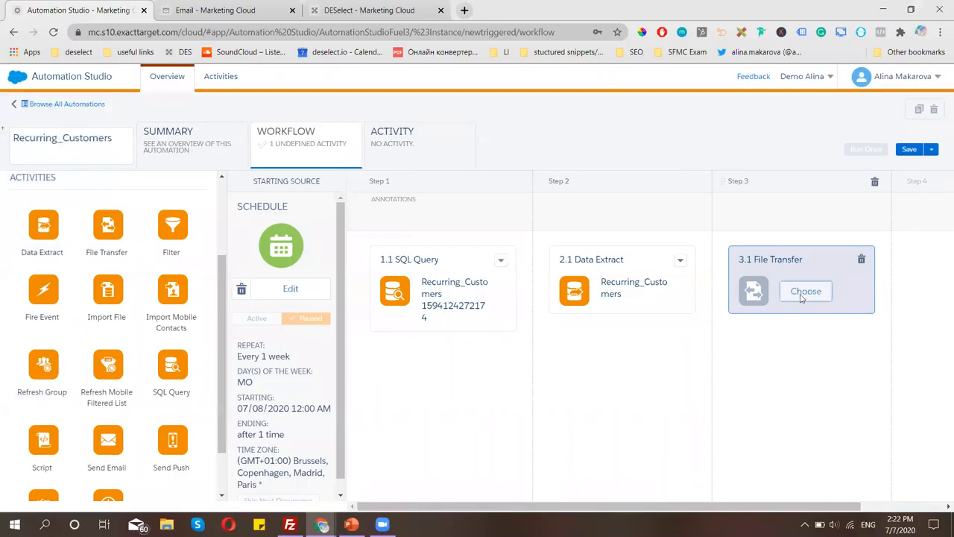
{"action": "left_click", "coordinate": [803, 293]}
{"action": "left_click", "coordinate": [762, 158]}
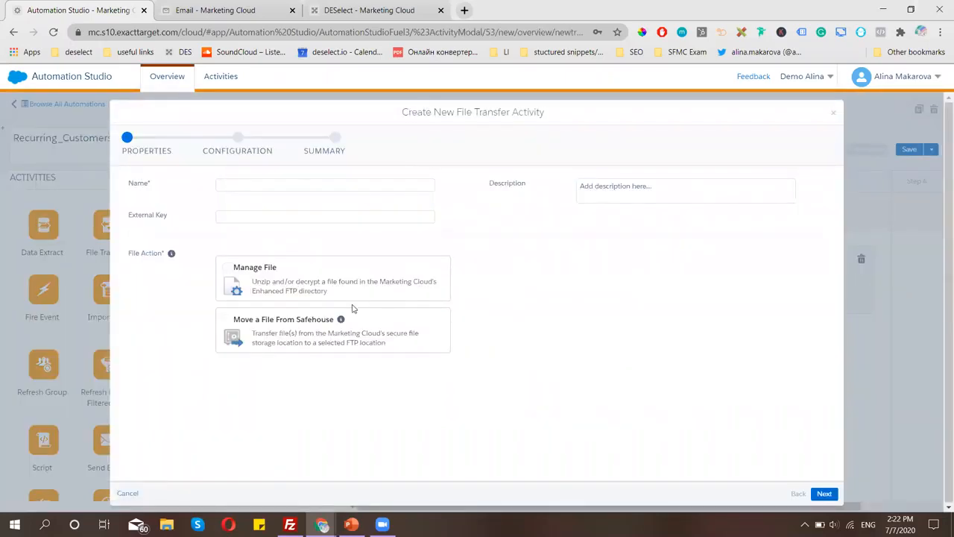
{"action": "left_click", "coordinate": [295, 188]}
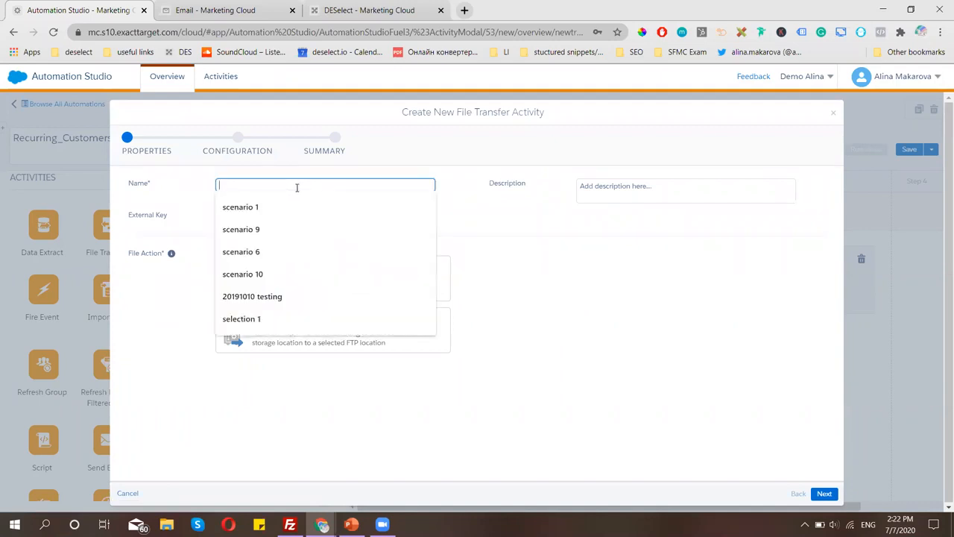
{"action": "type", "text": "Recurring_Customers.csv"}
{"action": "key", "text": "BackSpace"}
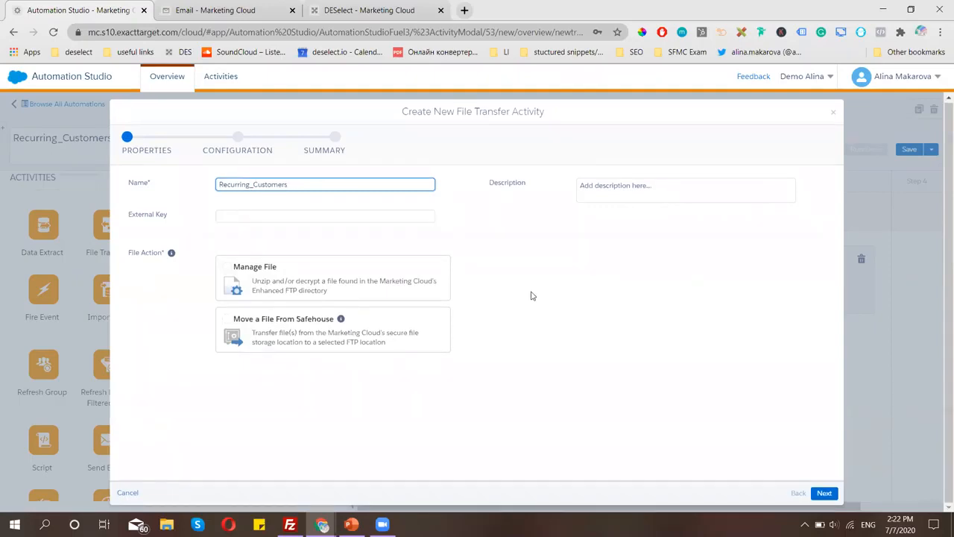
{"action": "left_click", "coordinate": [275, 323]}
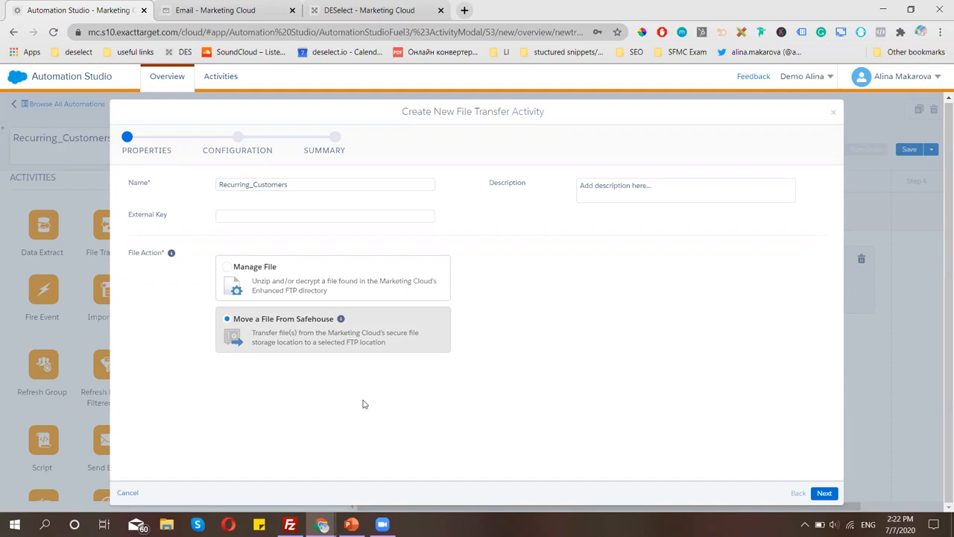
{"action": "left_click", "coordinate": [824, 493]}
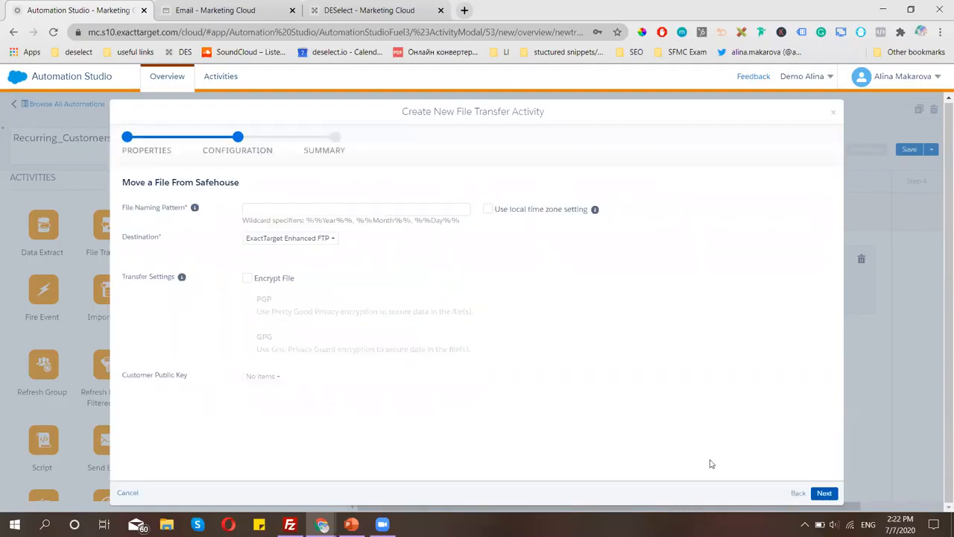
Set the file naming pattern to Recurring_Customers.csv and finish the file transfer activity.
{"action": "left_click", "coordinate": [353, 208]}
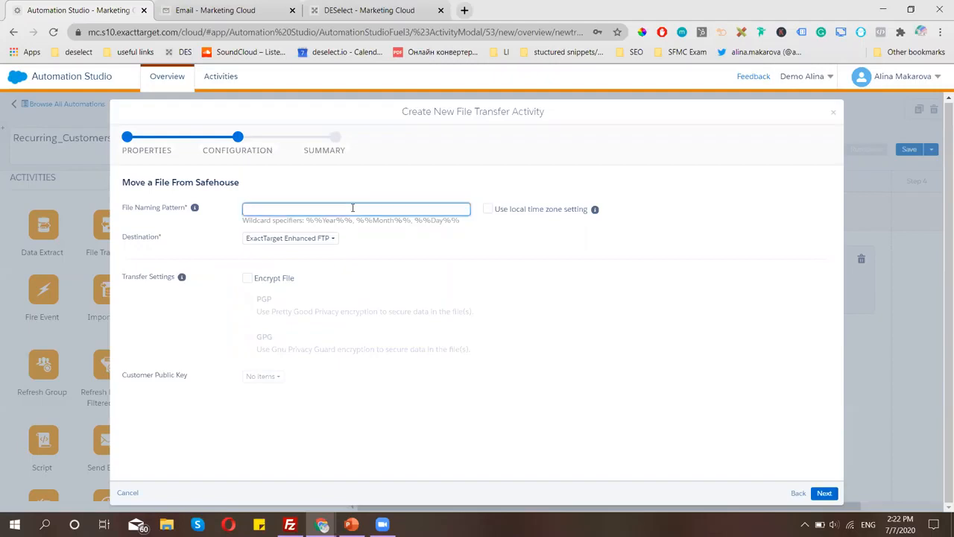
{"action": "type", "text": "Recurring_Customers.csv"}
{"action": "left_click", "coordinate": [229, 236]}
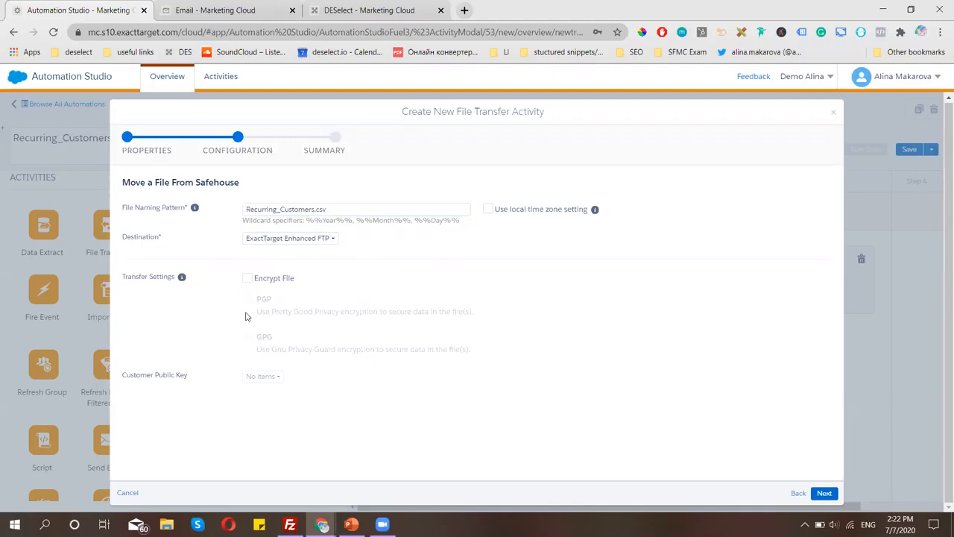
{"action": "left_click", "coordinate": [825, 493]}
{"action": "left_click", "coordinate": [823, 493]}
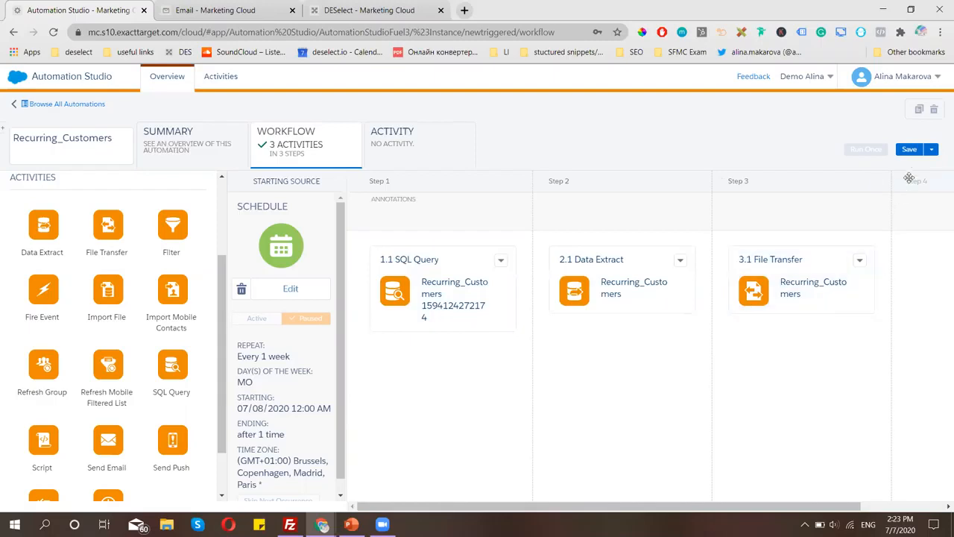
Save the automation and select the SQL Query, Data Extract and File Transfer steps for a one-time run.
{"action": "left_click", "coordinate": [909, 151]}
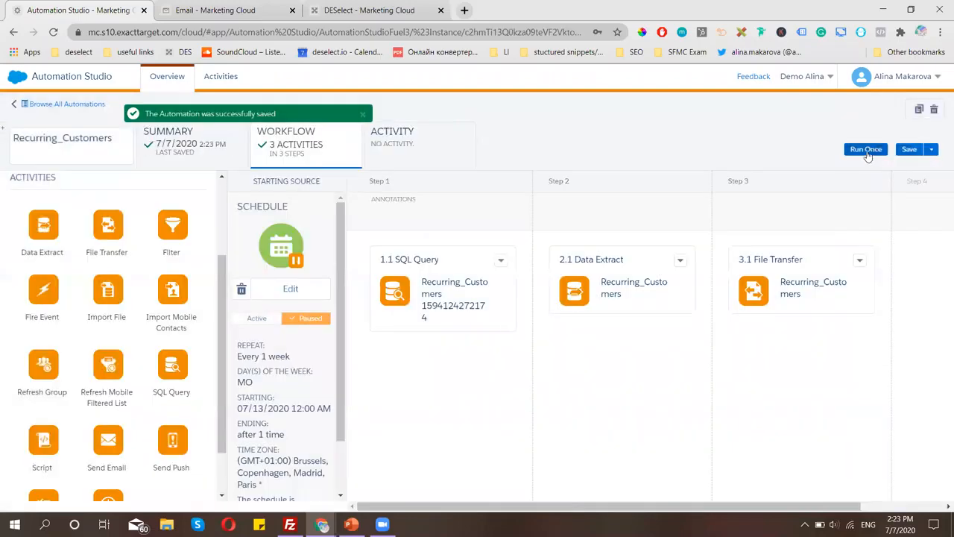
{"action": "left_click", "coordinate": [866, 150]}
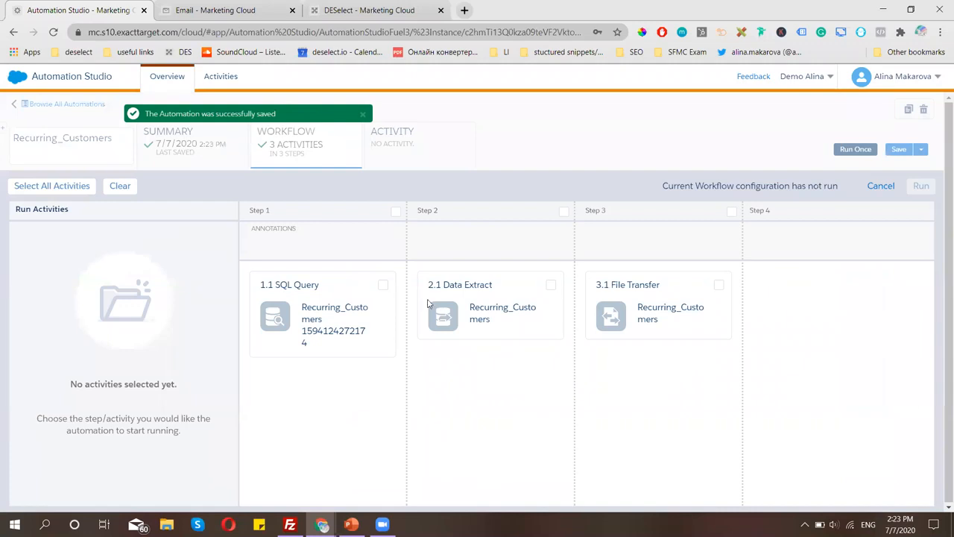
{"action": "left_click", "coordinate": [384, 286]}
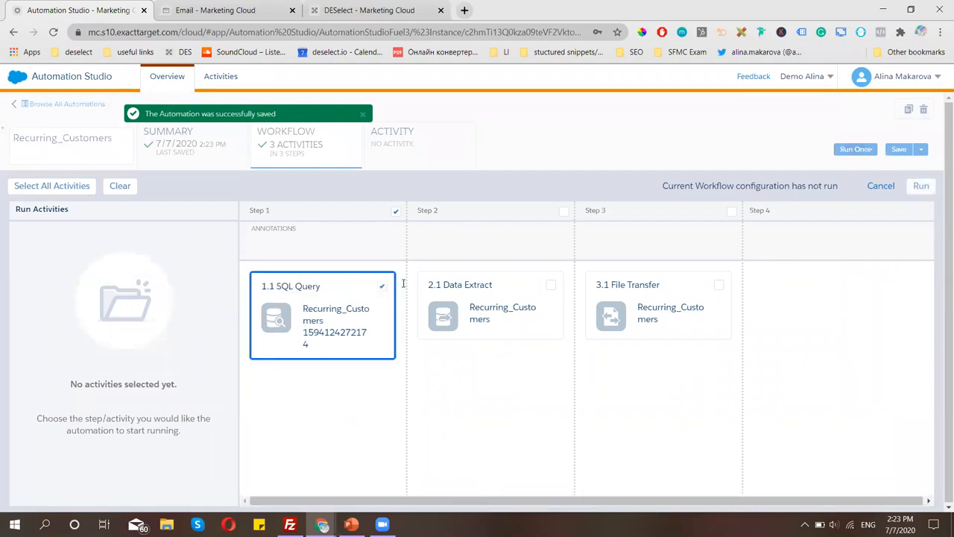
{"action": "left_click", "coordinate": [551, 284]}
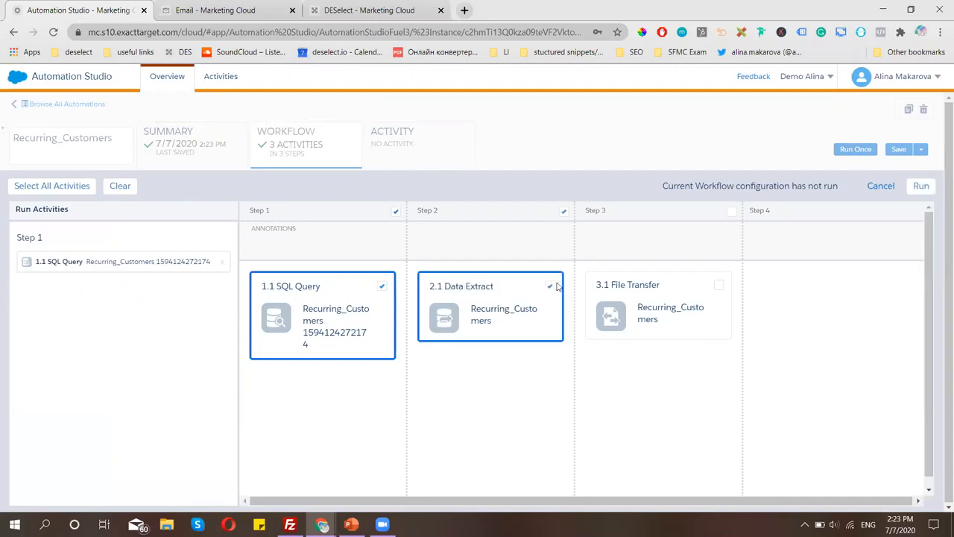
{"action": "left_click", "coordinate": [718, 284]}
Run the selected steps now and dismiss the started-successfully message.
{"action": "left_click", "coordinate": [921, 186]}
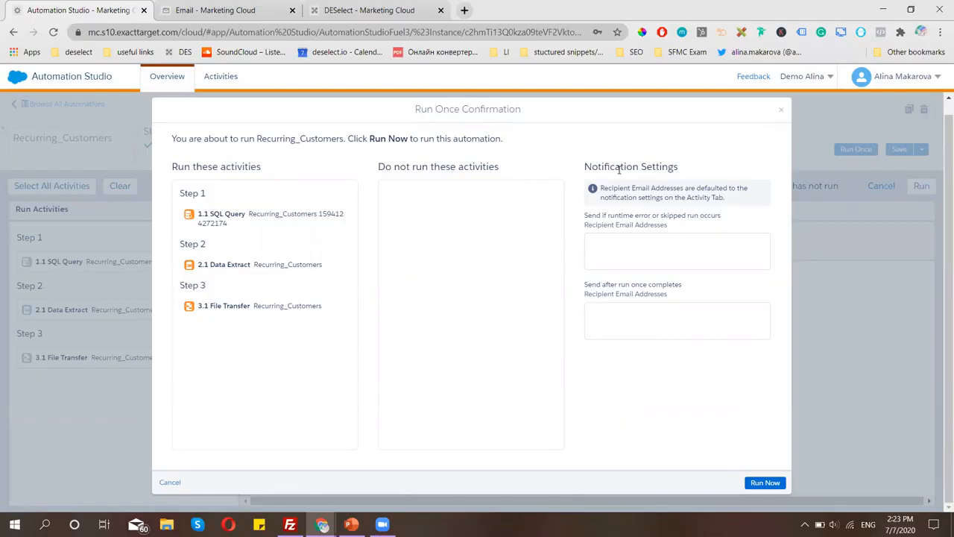
{"action": "left_click", "coordinate": [771, 481]}
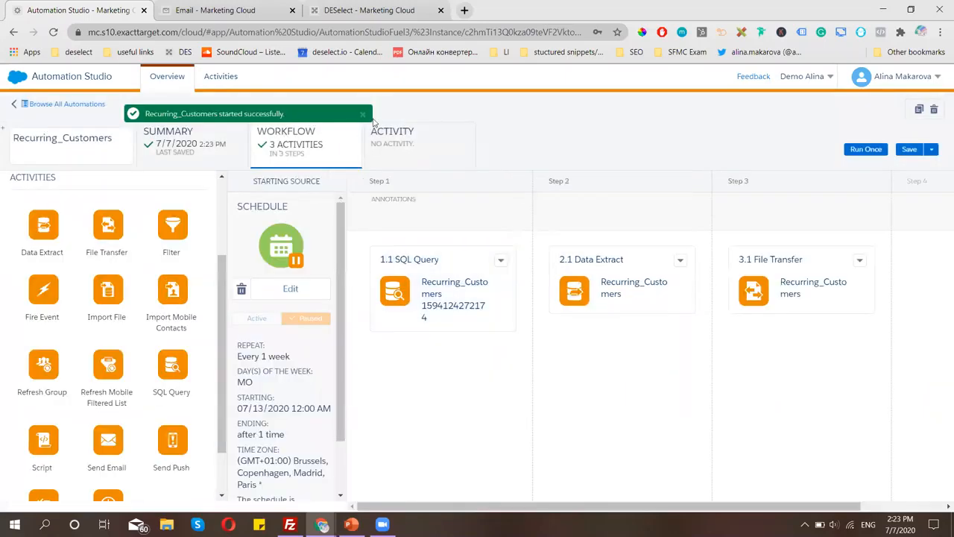
{"action": "left_click", "coordinate": [363, 113]}
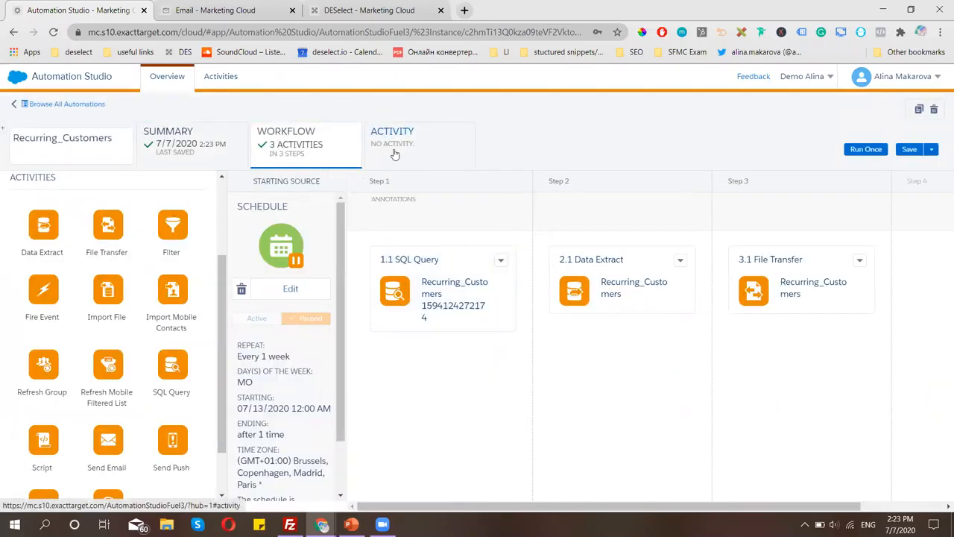
On the Activity tab, enter the notification e-mail address for both errors and run completion.
{"action": "left_click", "coordinate": [395, 154]}
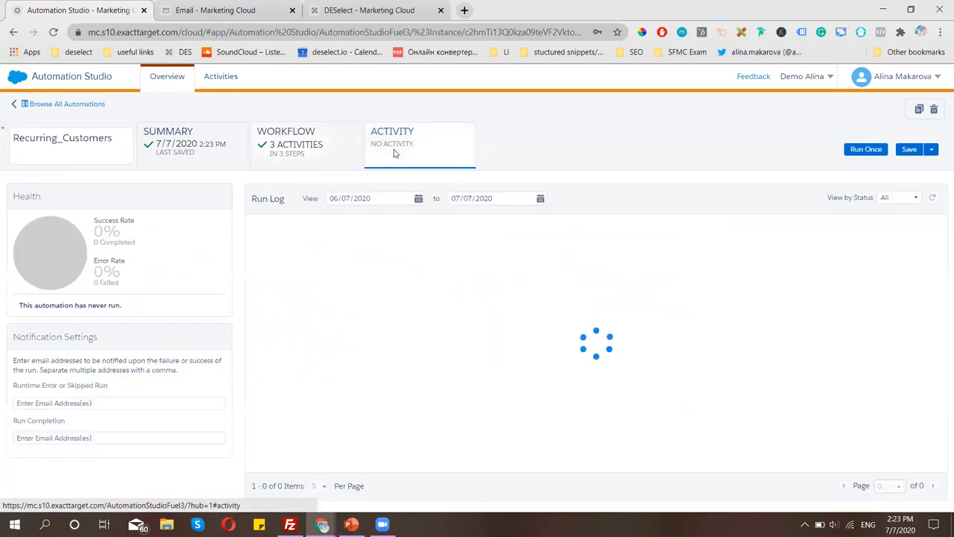
{"action": "left_click", "coordinate": [100, 403]}
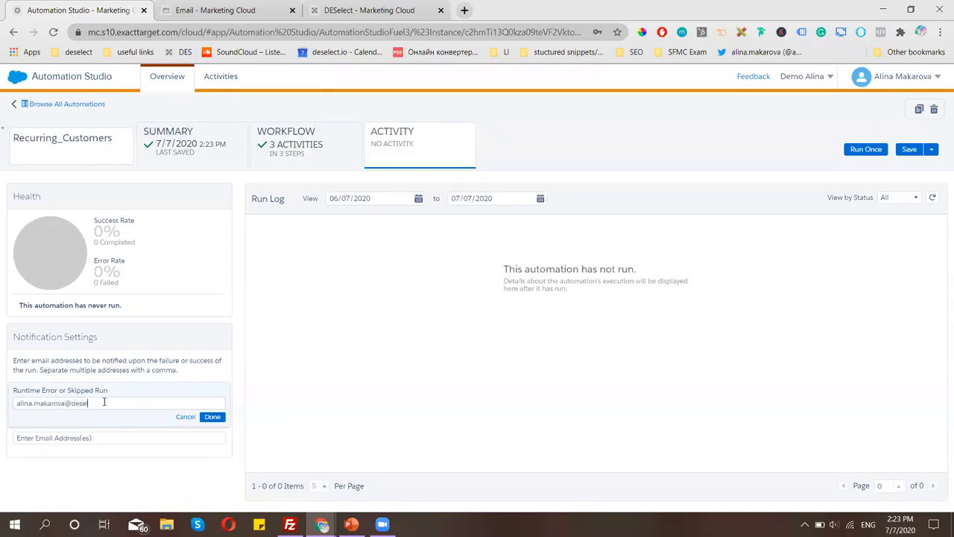
{"action": "triple_click", "coordinate": [78, 402]}
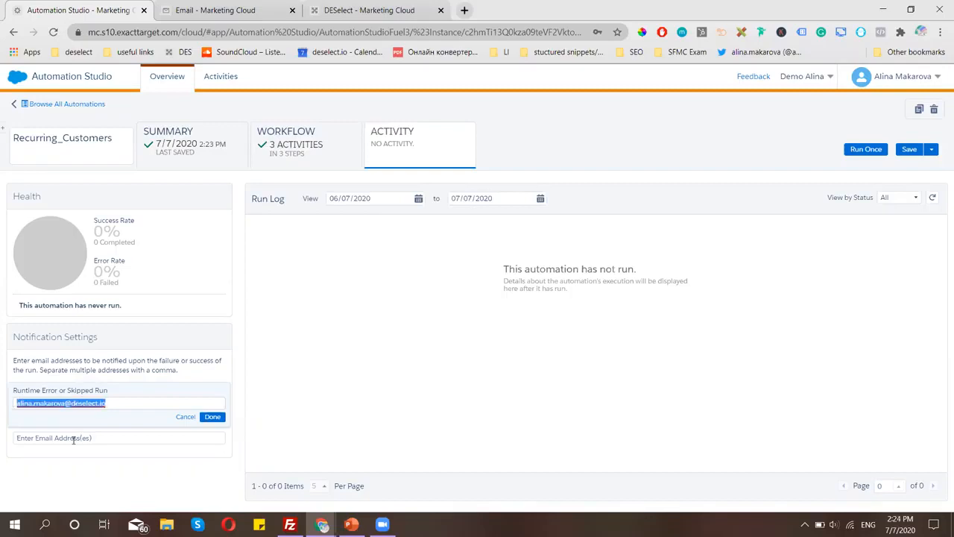
{"action": "key", "text": "ctrl+x"}
{"action": "left_click", "coordinate": [75, 437]}
{"action": "key", "text": "ctrl+v"}
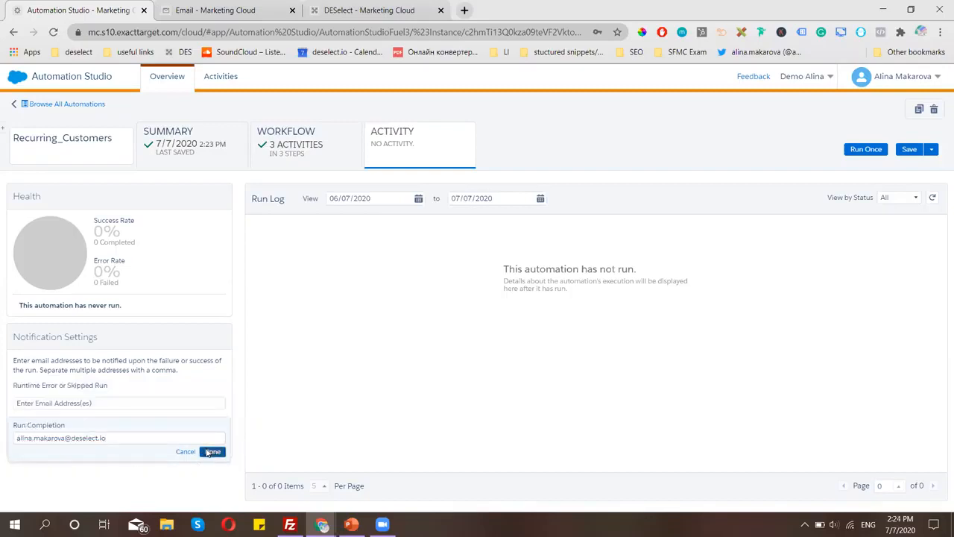
{"action": "left_click", "coordinate": [212, 452]}
{"action": "left_click", "coordinate": [177, 403]}
{"action": "key", "text": "ctrl+v"}
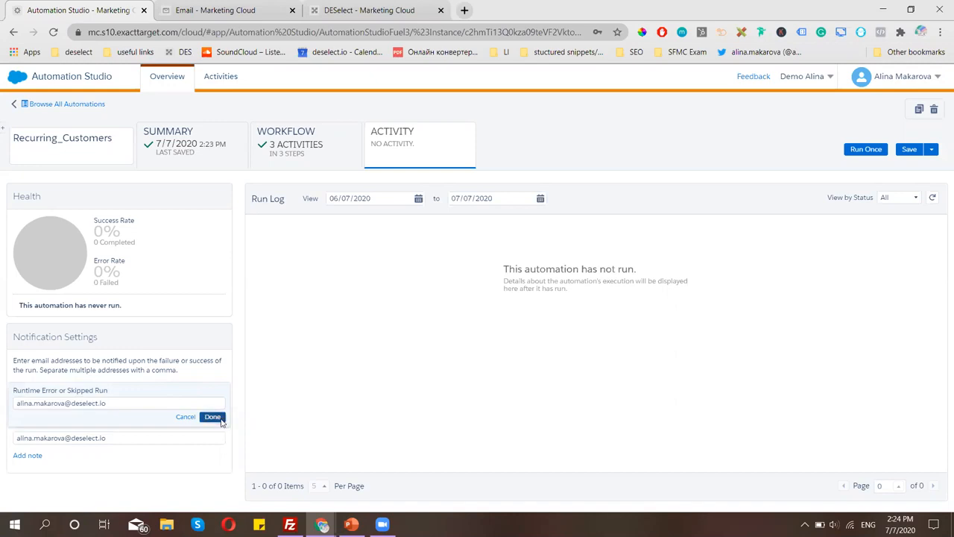
{"action": "left_click", "coordinate": [220, 419]}
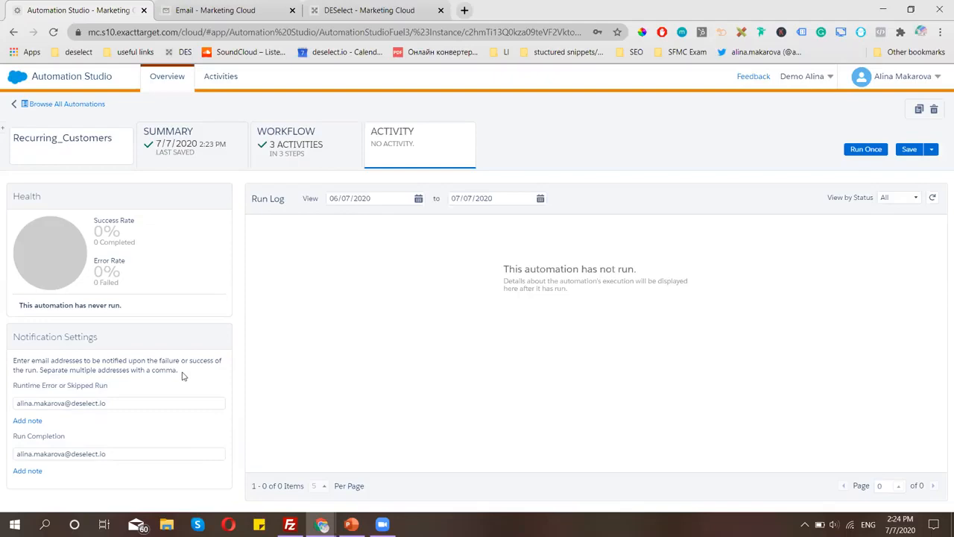
Check the run log to confirm the automation is running, then switch to FileZilla.
{"action": "left_click", "coordinate": [302, 155]}
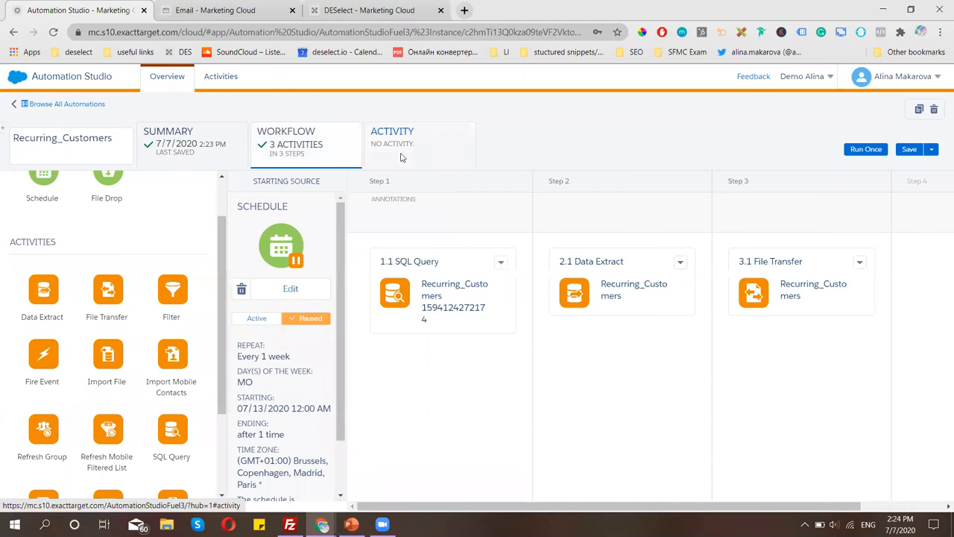
{"action": "left_click", "coordinate": [399, 155]}
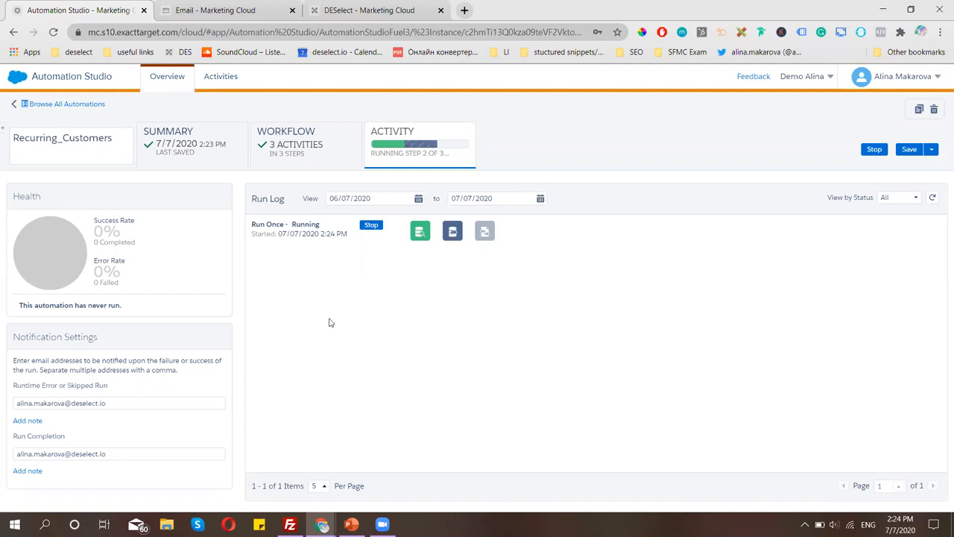
{"action": "left_click", "coordinate": [290, 525]}
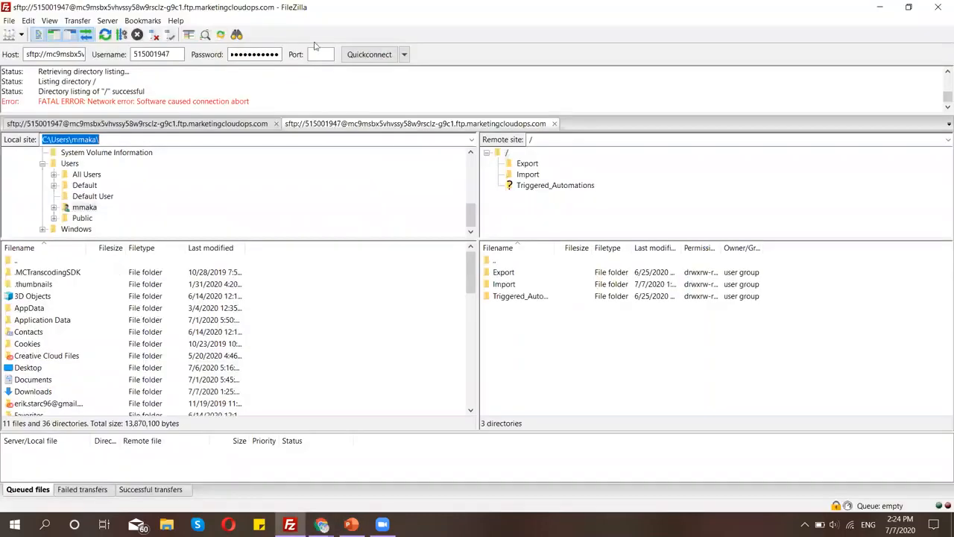
Reconnect to the SFTP server on port 22 in a new tab.
{"action": "left_click", "coordinate": [325, 54]}
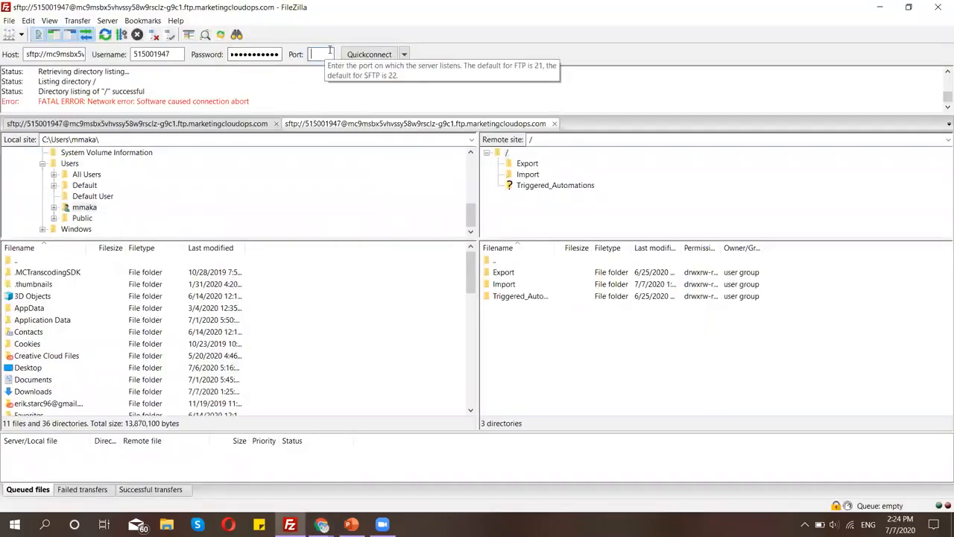
{"action": "type", "text": "22"}
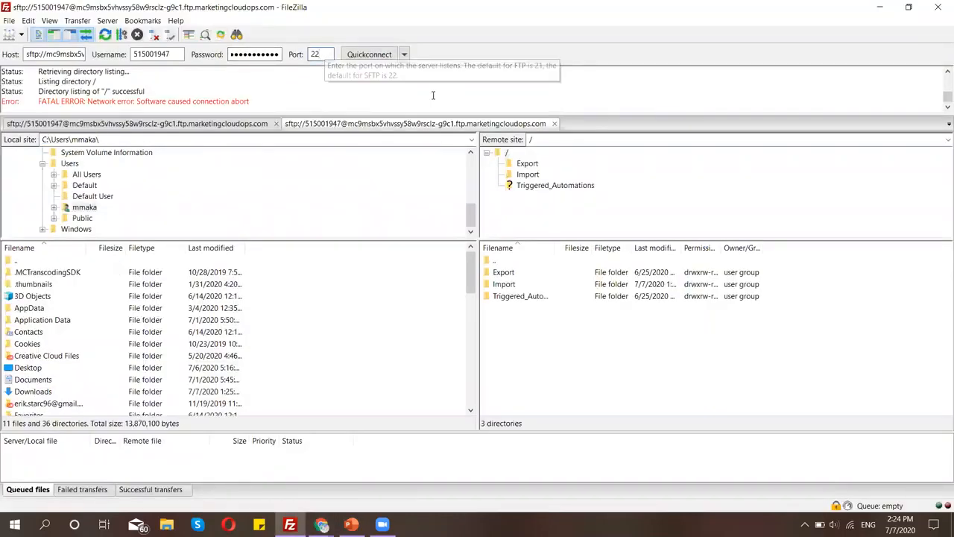
{"action": "left_click", "coordinate": [380, 55]}
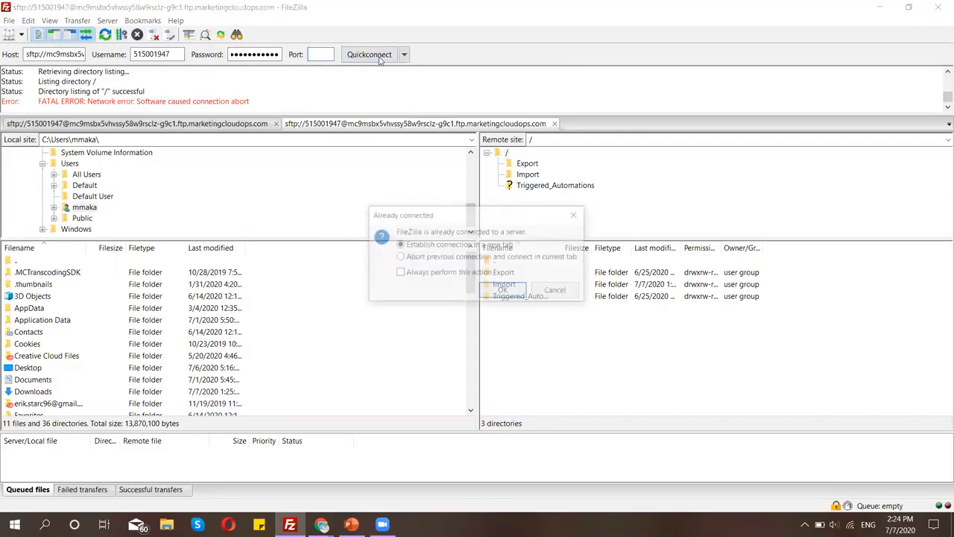
{"action": "left_click", "coordinate": [497, 291]}
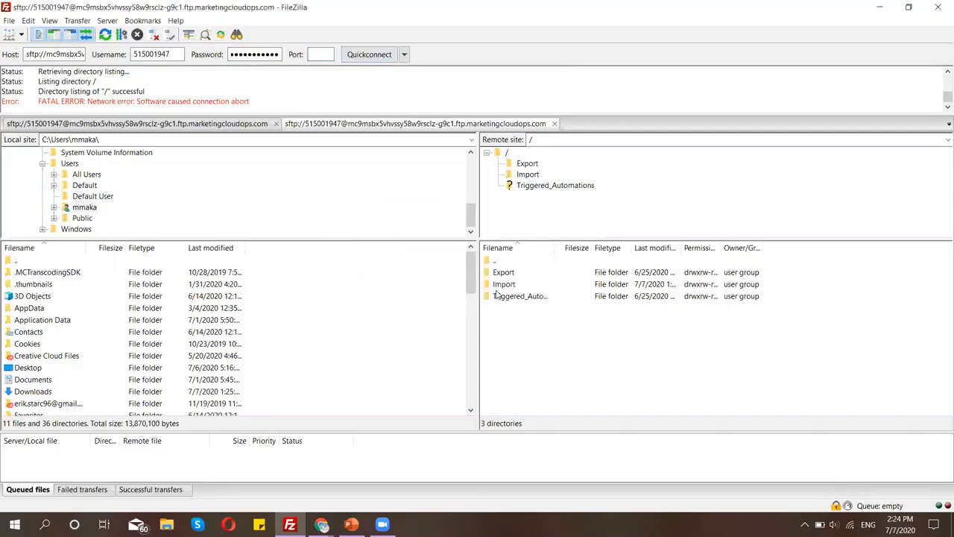
Open the Import folder, select the exported Recurring_Customers file, and return to PowerPoint.
{"action": "left_click", "coordinate": [532, 175]}
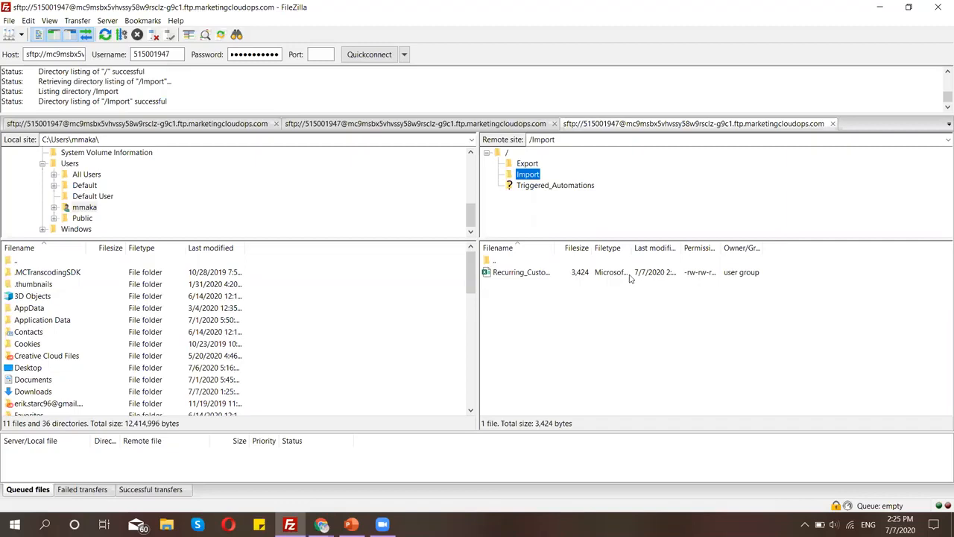
{"action": "left_click", "coordinate": [563, 275]}
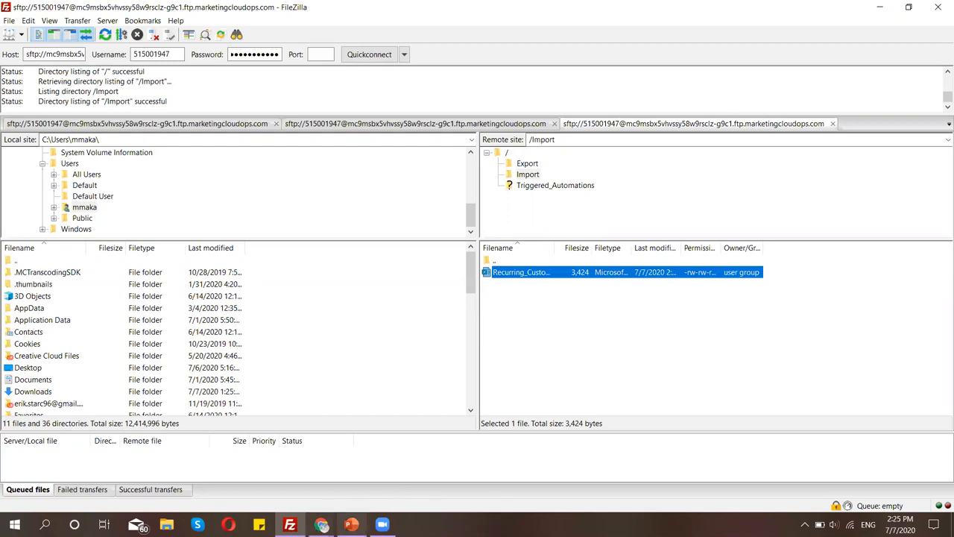
{"action": "left_click", "coordinate": [351, 524]}
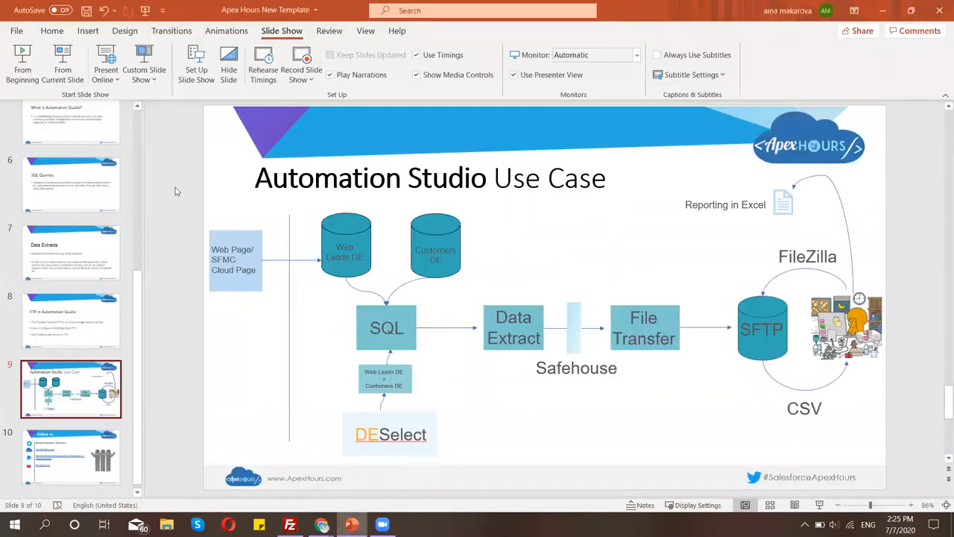